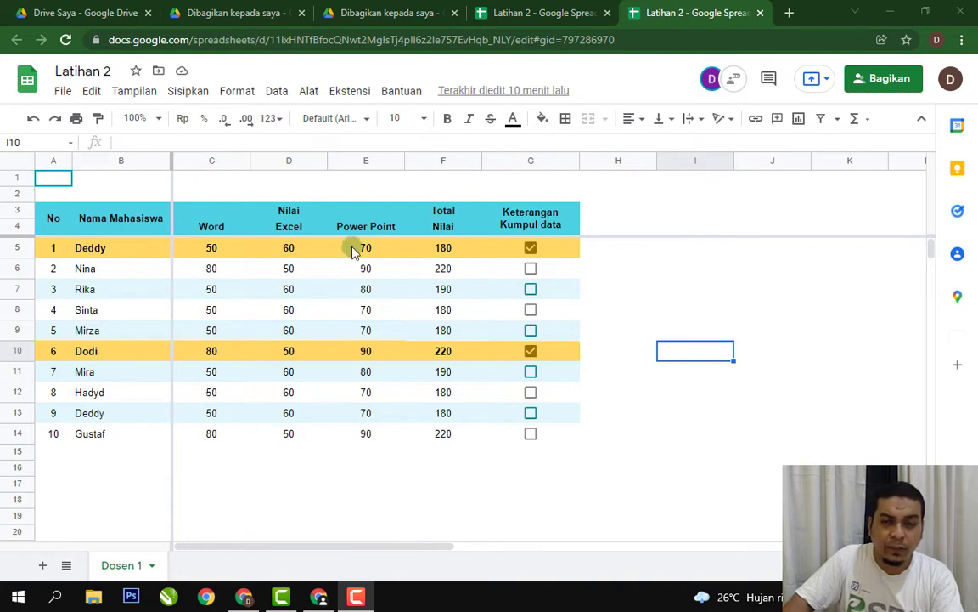
Step: Examine the Word and Power Point scores, the student names and the Total Nilai formula in the student score table
click(212, 248)
click(216, 272)
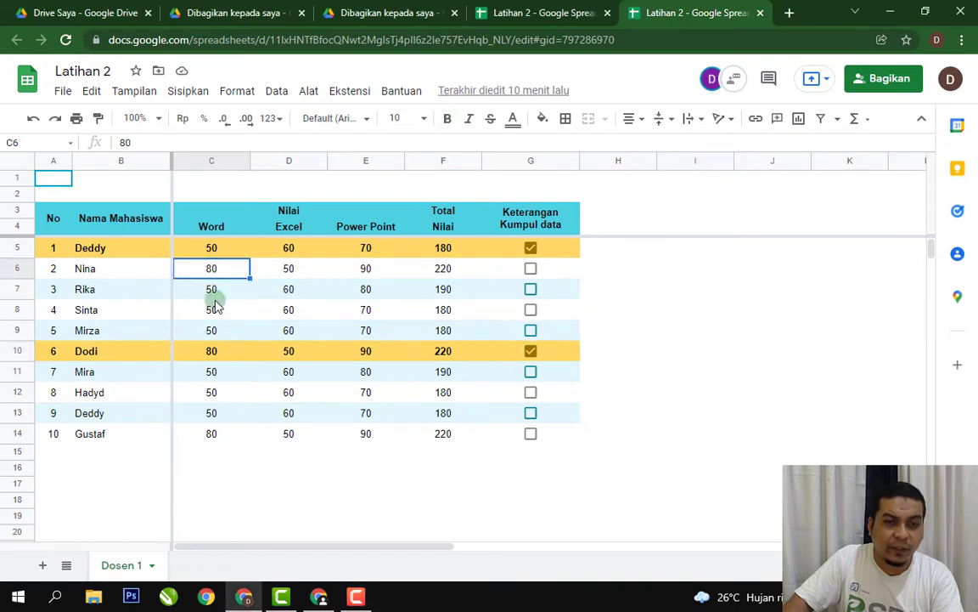
click(212, 289)
click(211, 314)
click(214, 333)
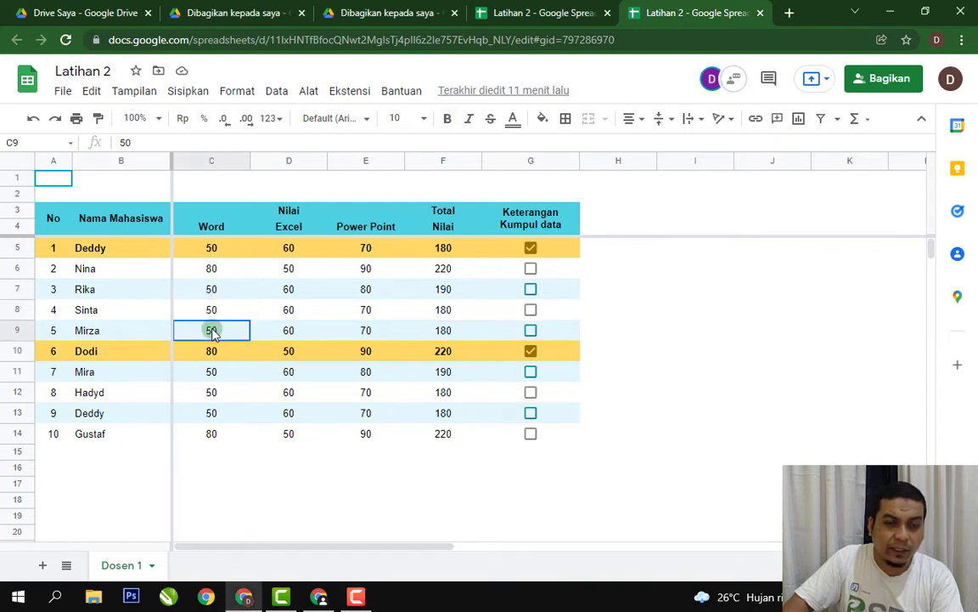
click(213, 355)
click(213, 374)
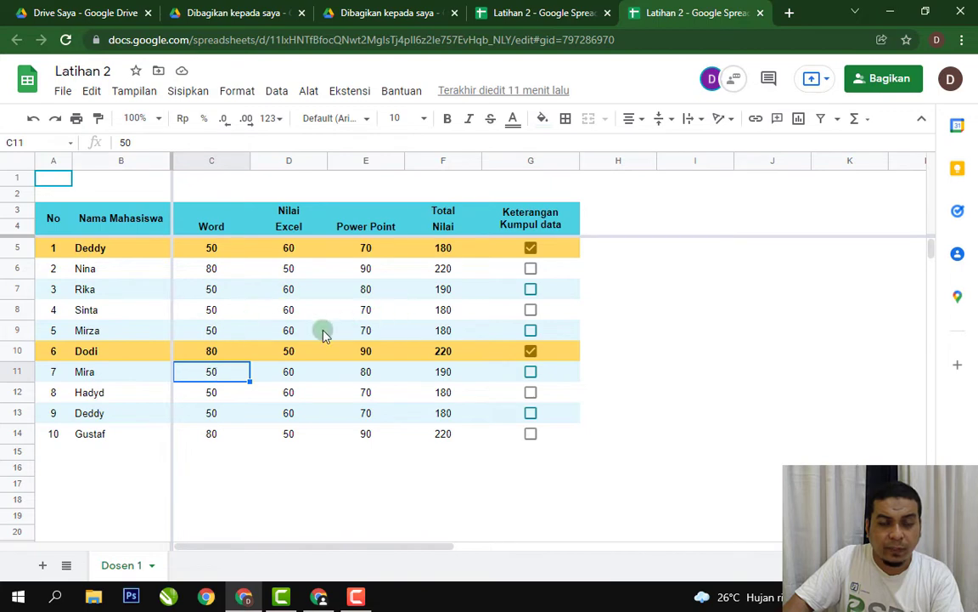
click(453, 252)
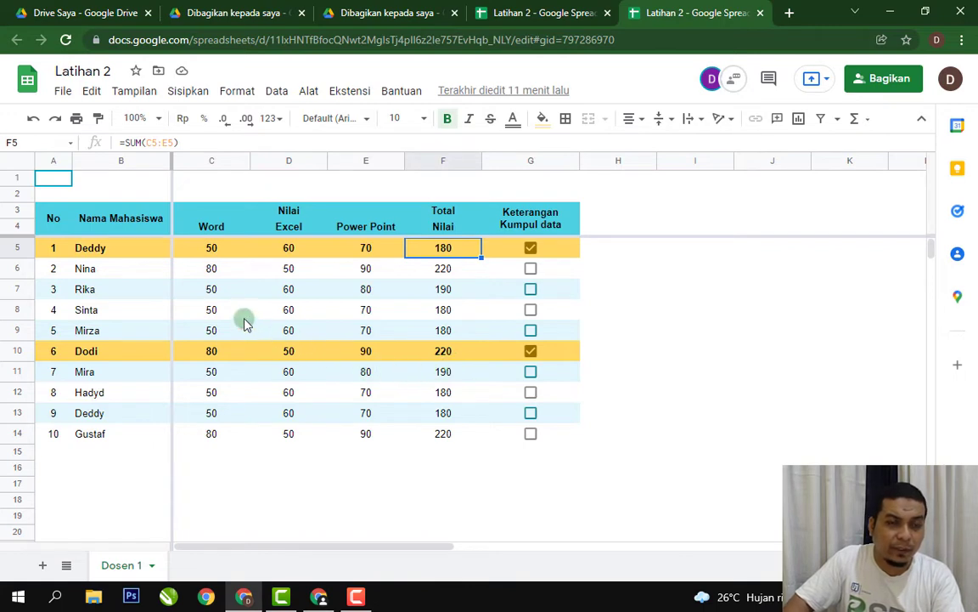
click(96, 249)
click(93, 270)
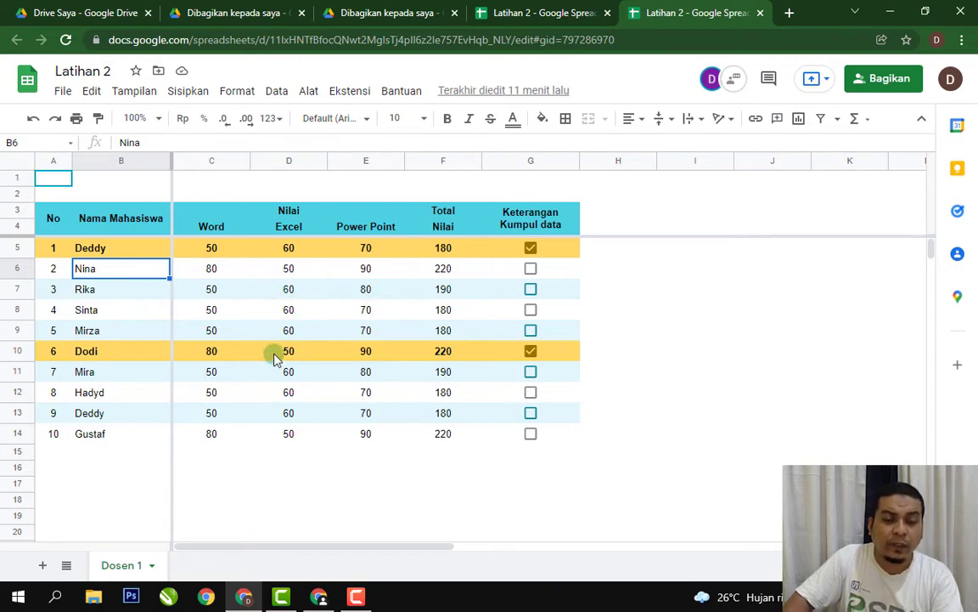
click(367, 250)
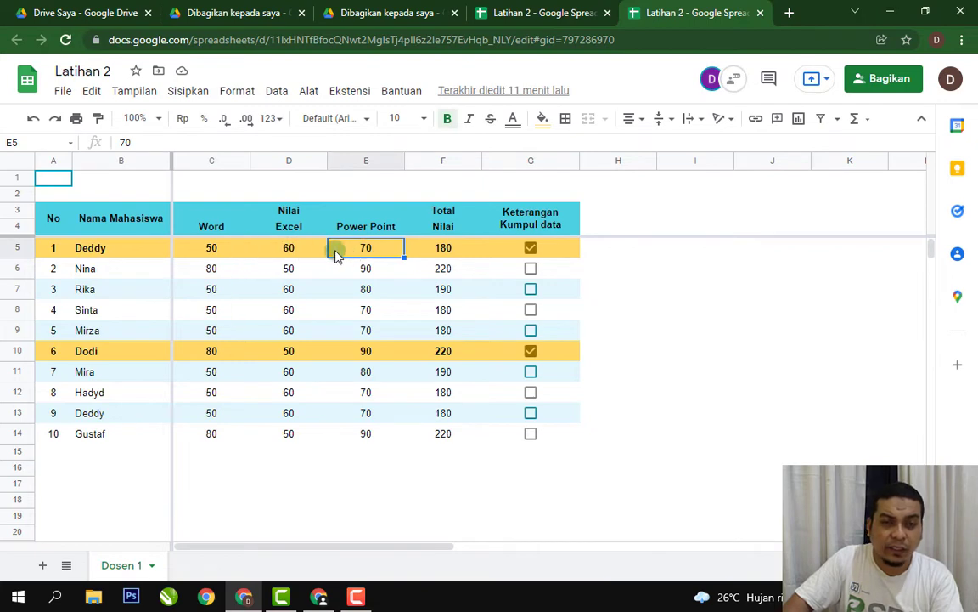
Step: Overwrite the Total Nilai formula in F5 with 50 and undo that change
click(446, 249)
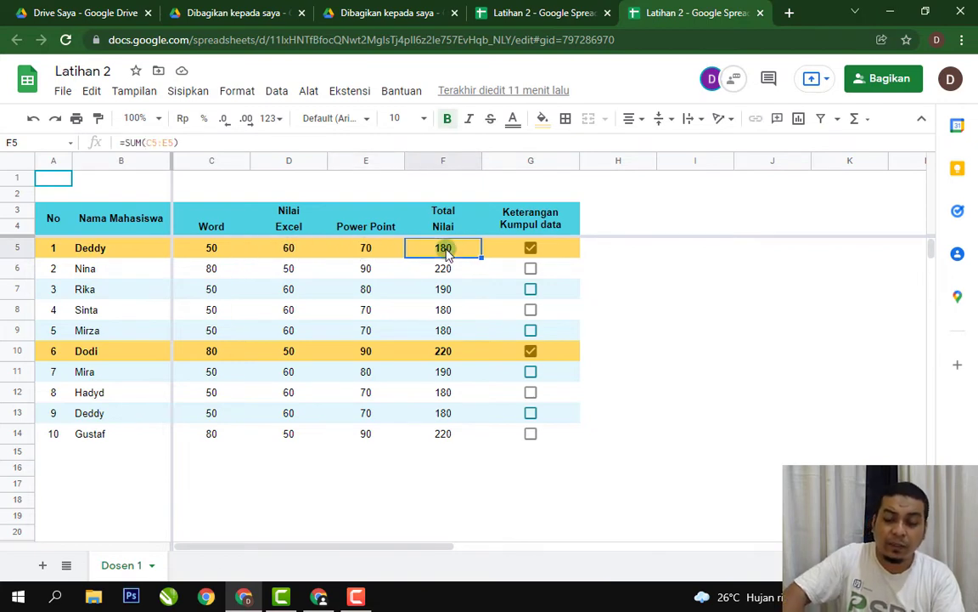
text(50)
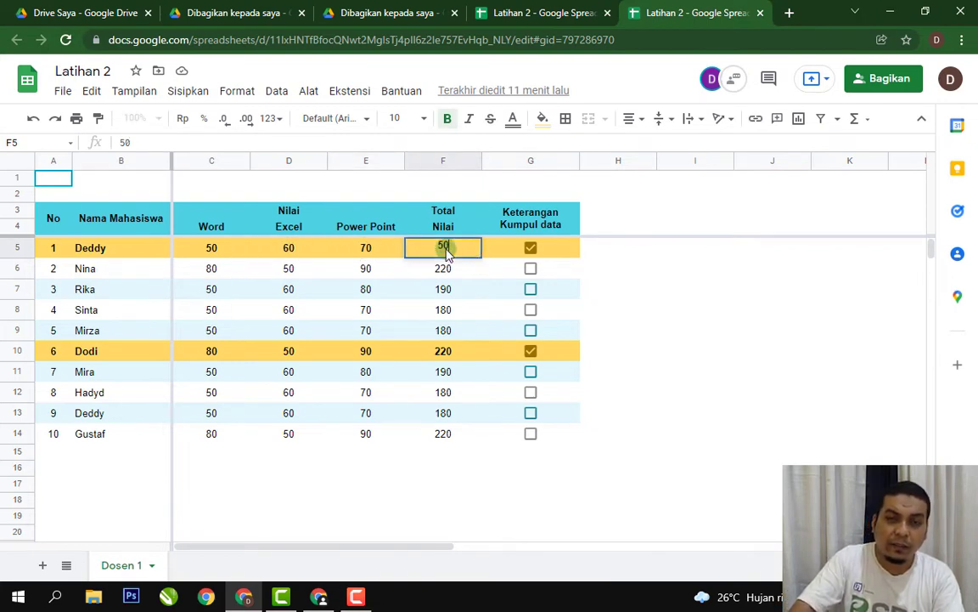
key(Return)
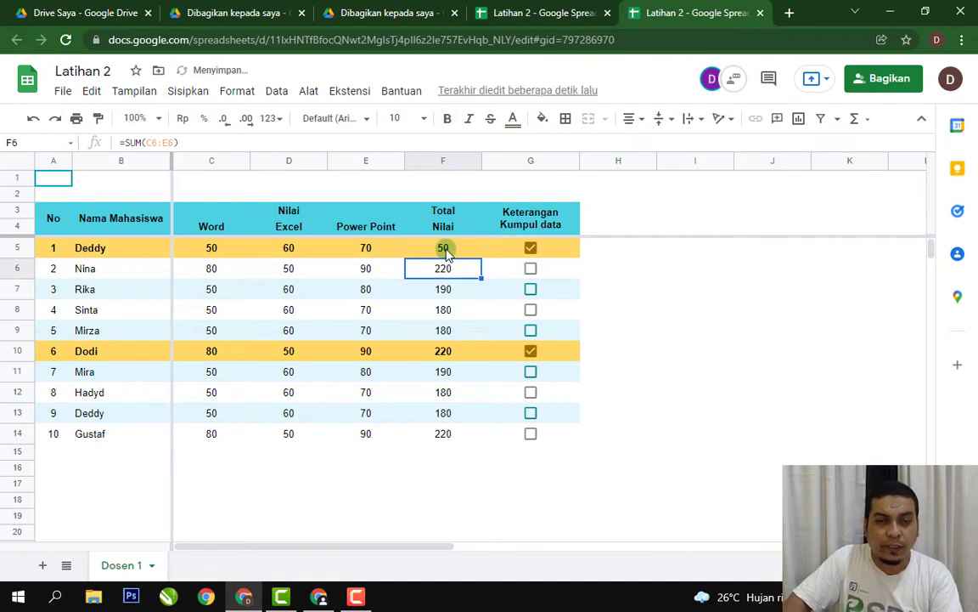
click(445, 249)
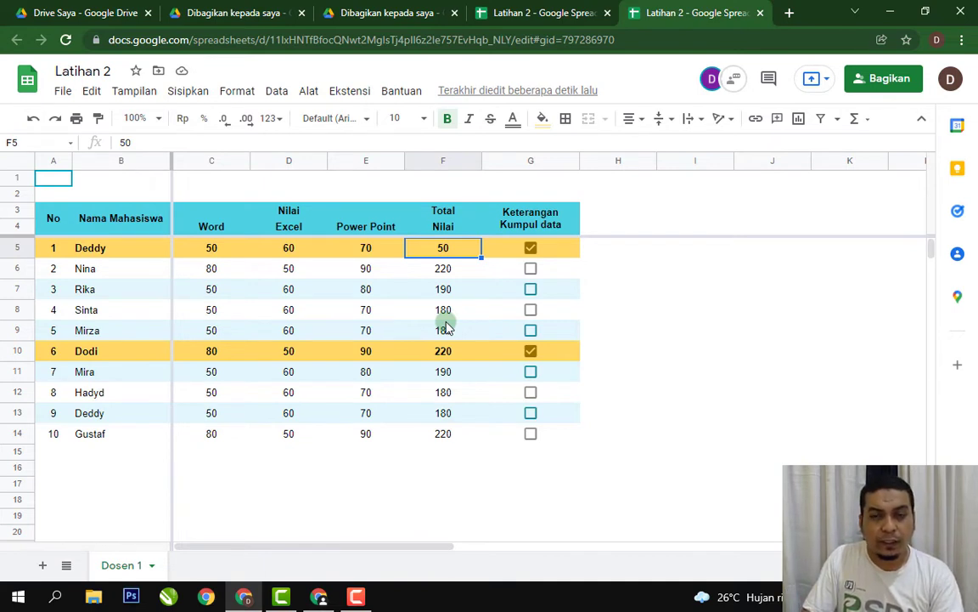
key(ctrl+z)
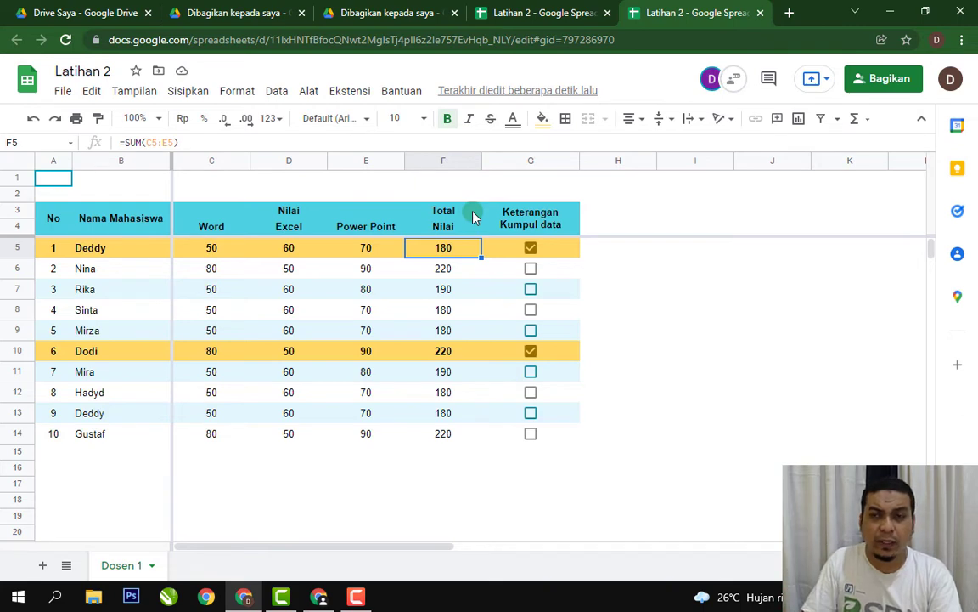
Step: Start sharing the Latihan 2 spreadsheet and add the first suggested contact as an Editor recipient
click(889, 80)
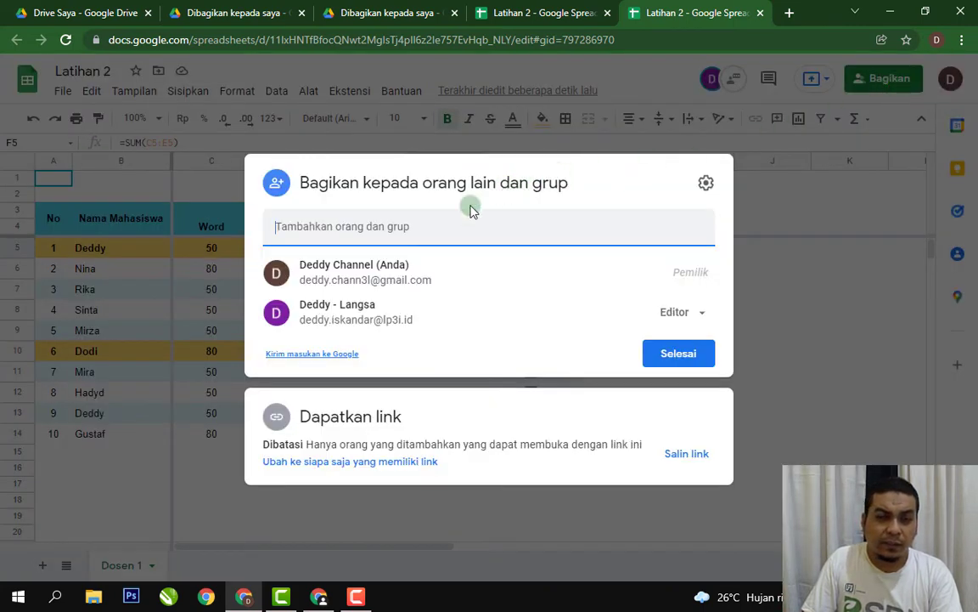
click(446, 223)
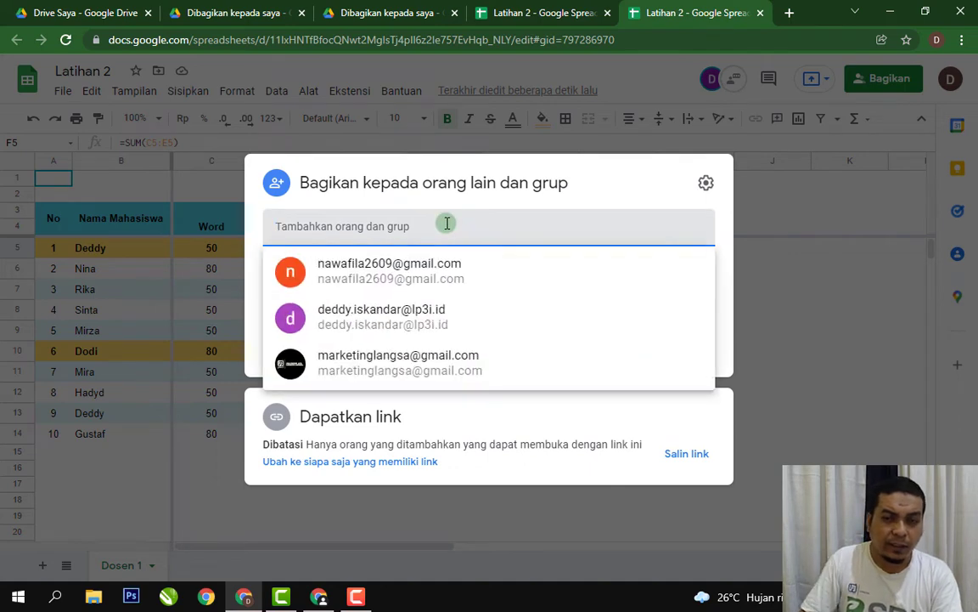
click(465, 286)
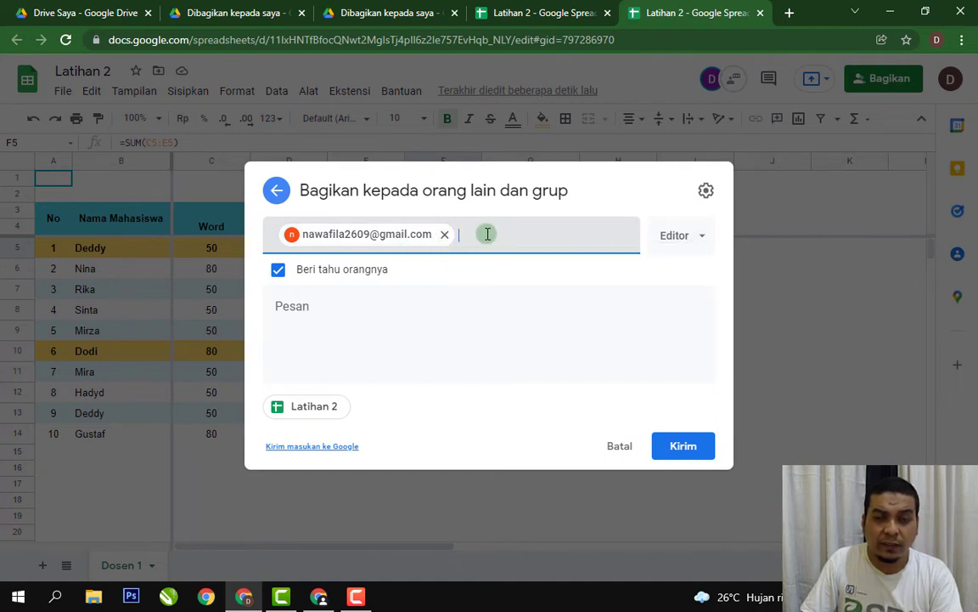
Step: Add a second suggested contact as a recipient and remove that contact again
text(d)
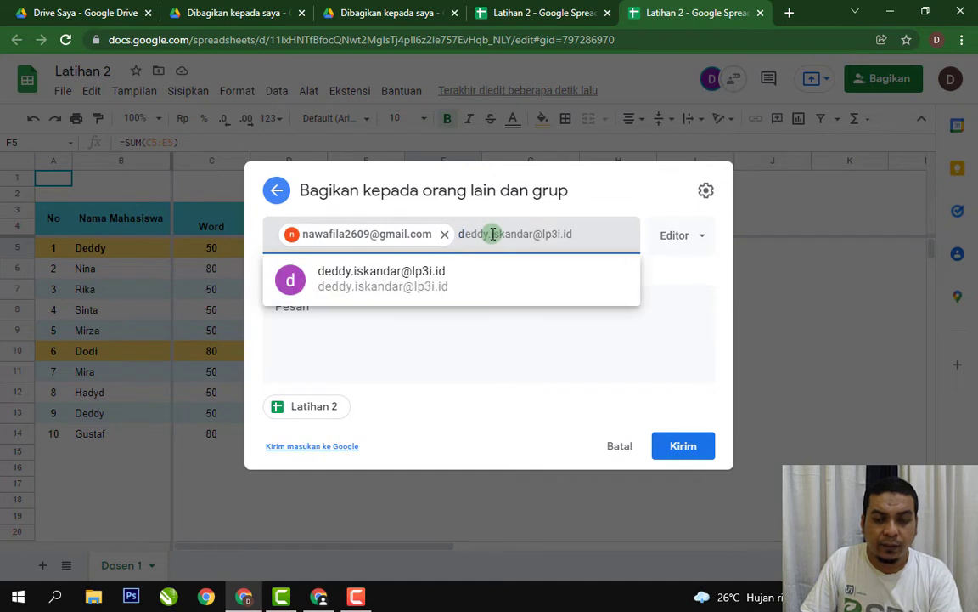
click(472, 279)
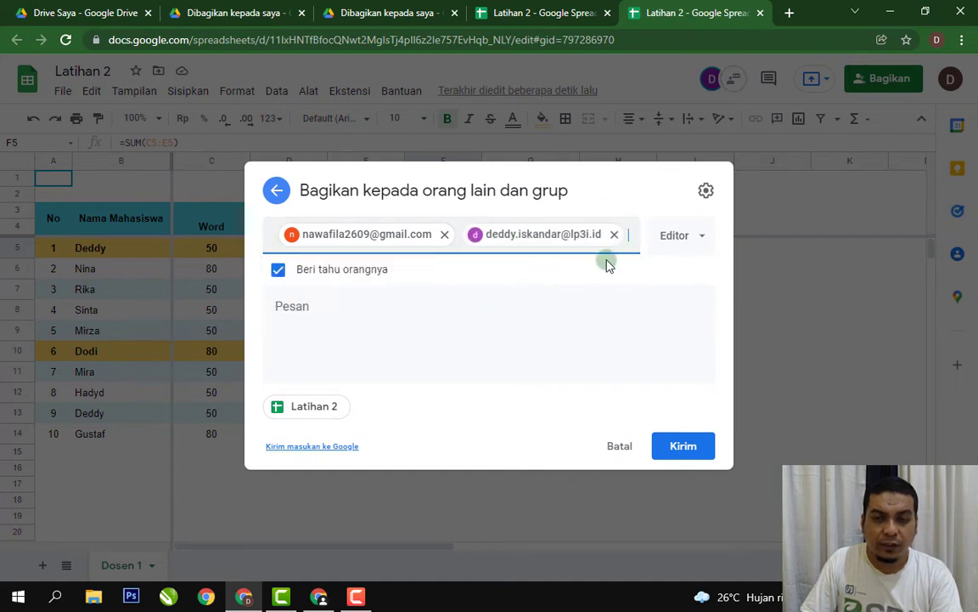
key(BackSpace)
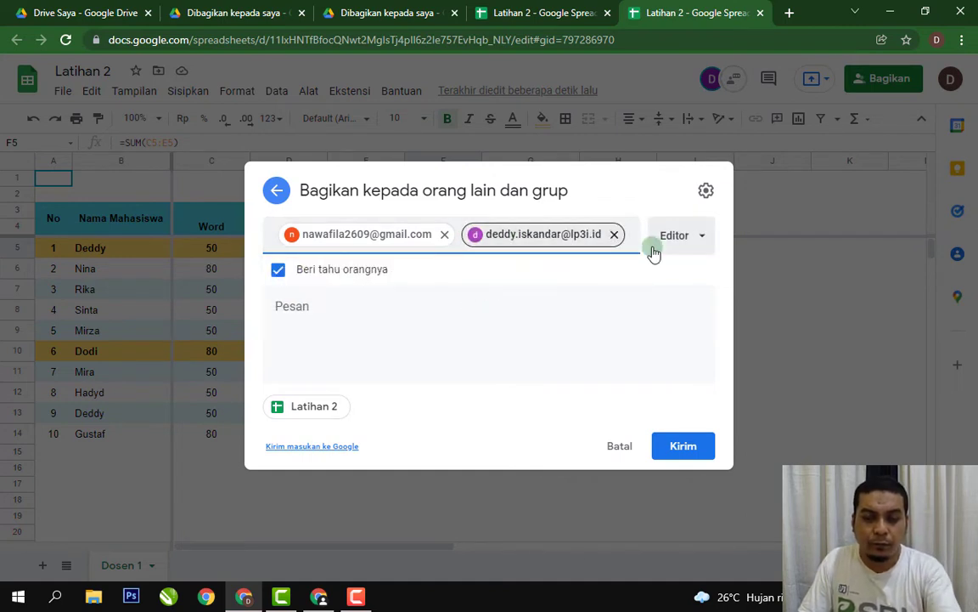
key(BackSpace)
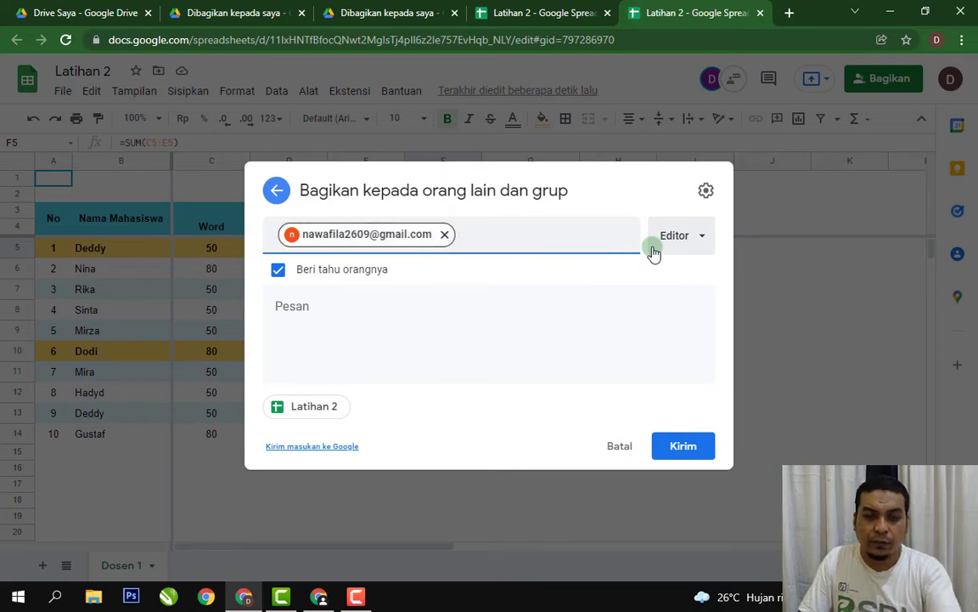
Step: Send the Latihan 2 sharing invitation with Editor access and the recipient notification enabled
click(672, 451)
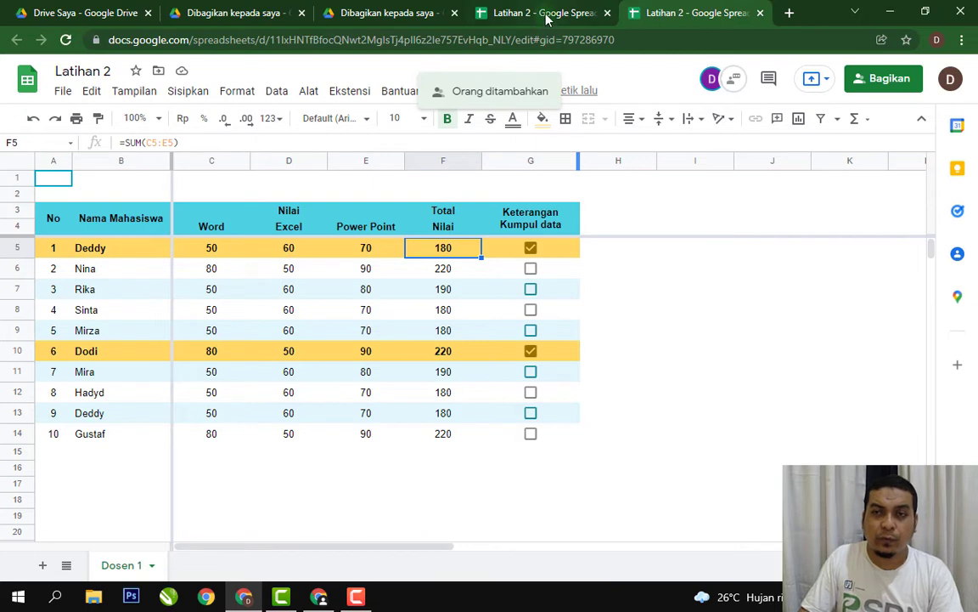
click(494, 14)
click(643, 14)
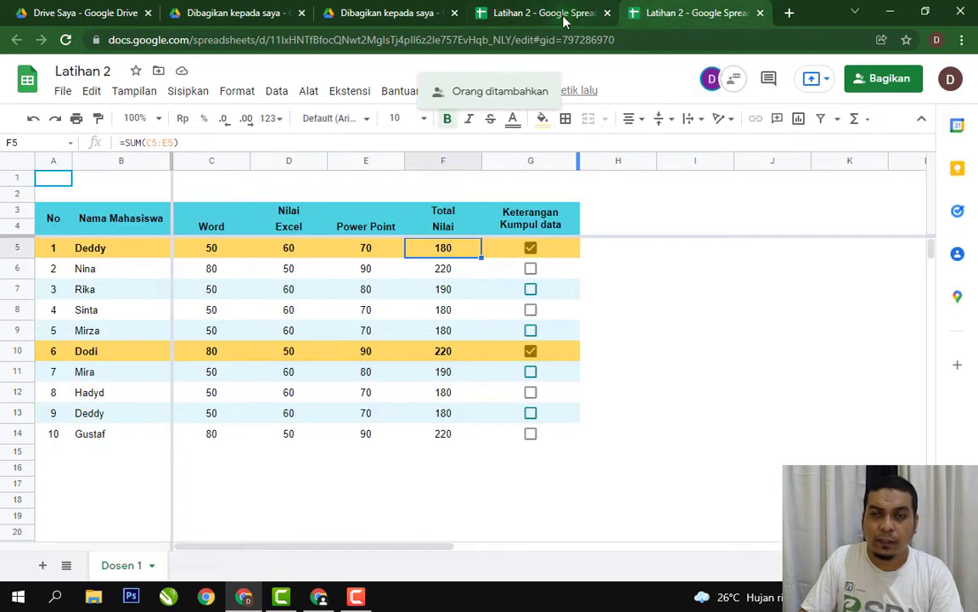
click(561, 15)
click(633, 16)
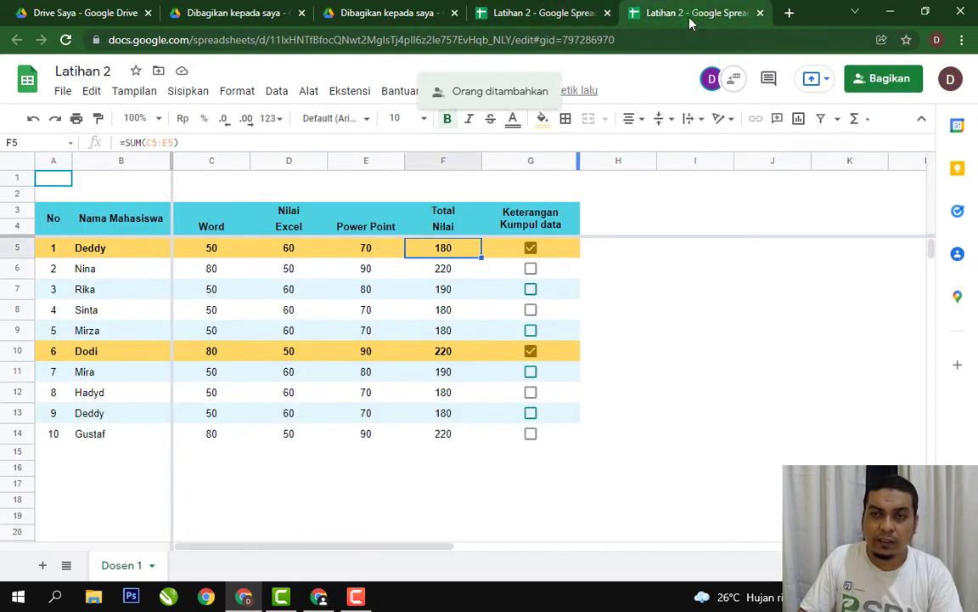
click(567, 17)
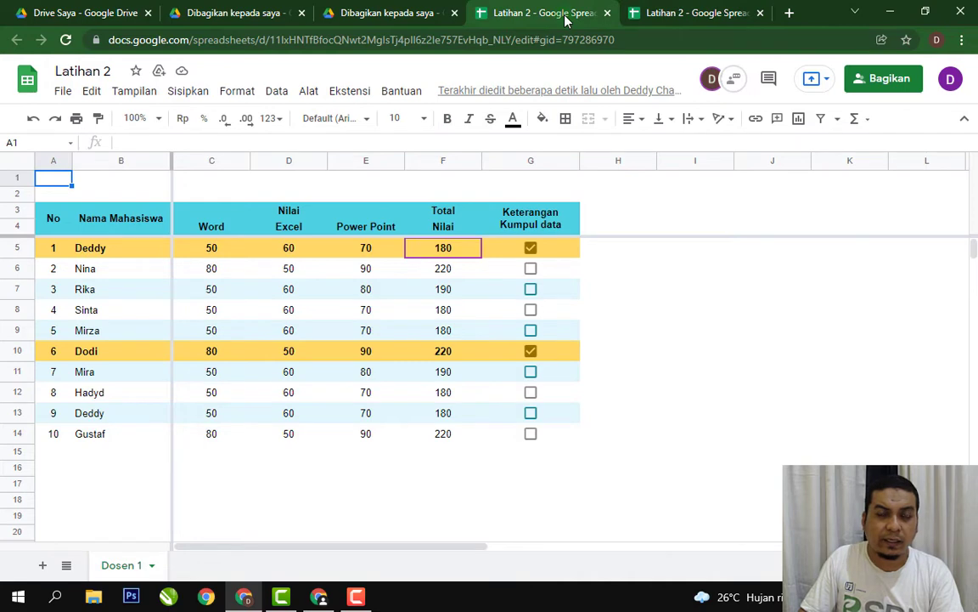
Step: Open Latihan 2 from the recipient account's Dibagikan kepada saya files, place its tab last and accept the signed-in account
click(241, 19)
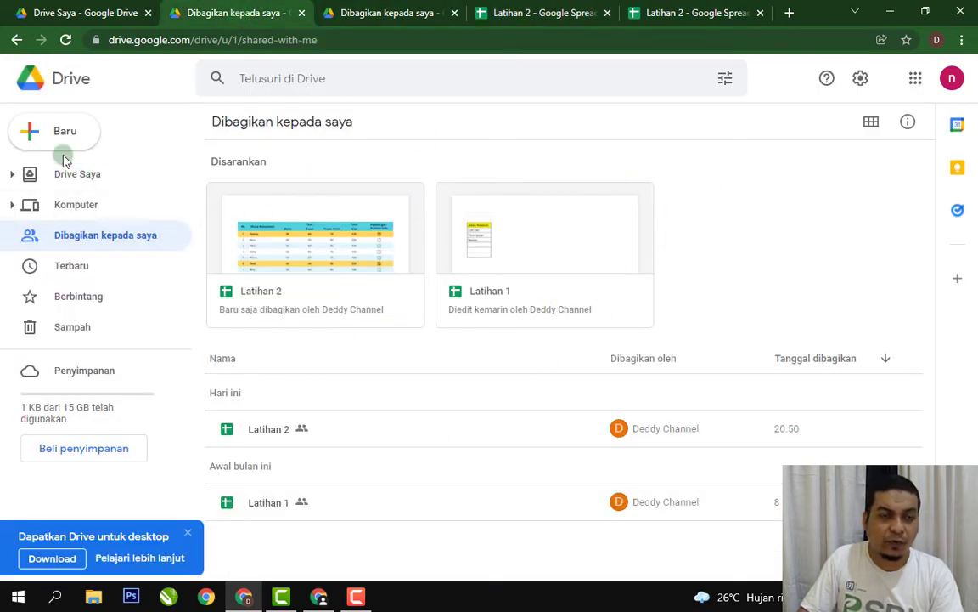
click(95, 182)
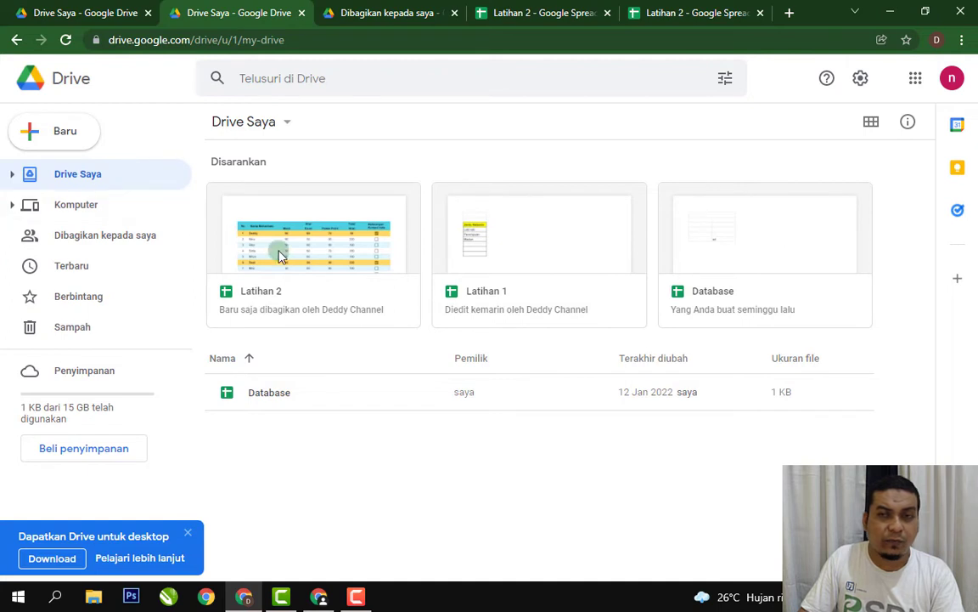
click(116, 243)
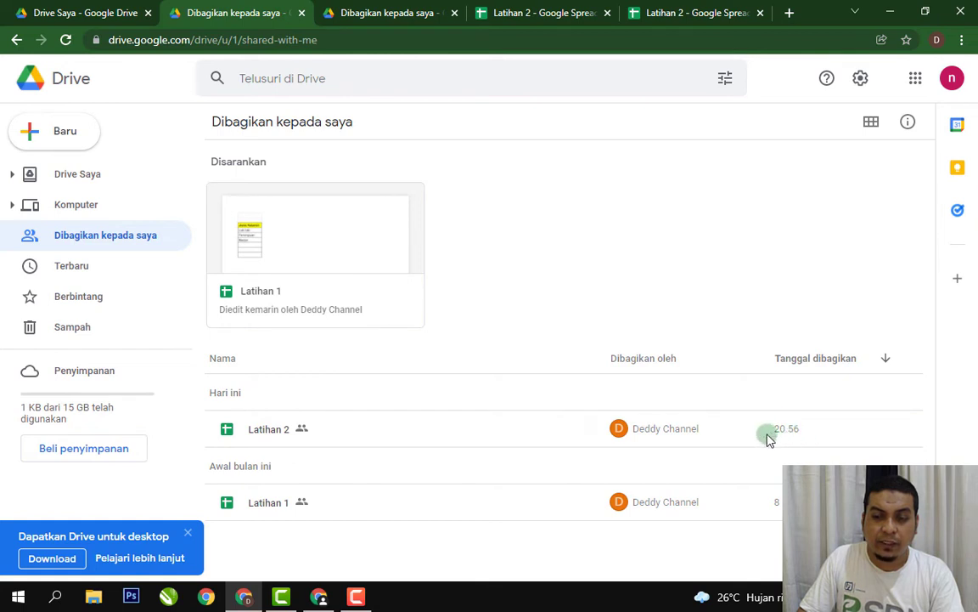
double_click(268, 430)
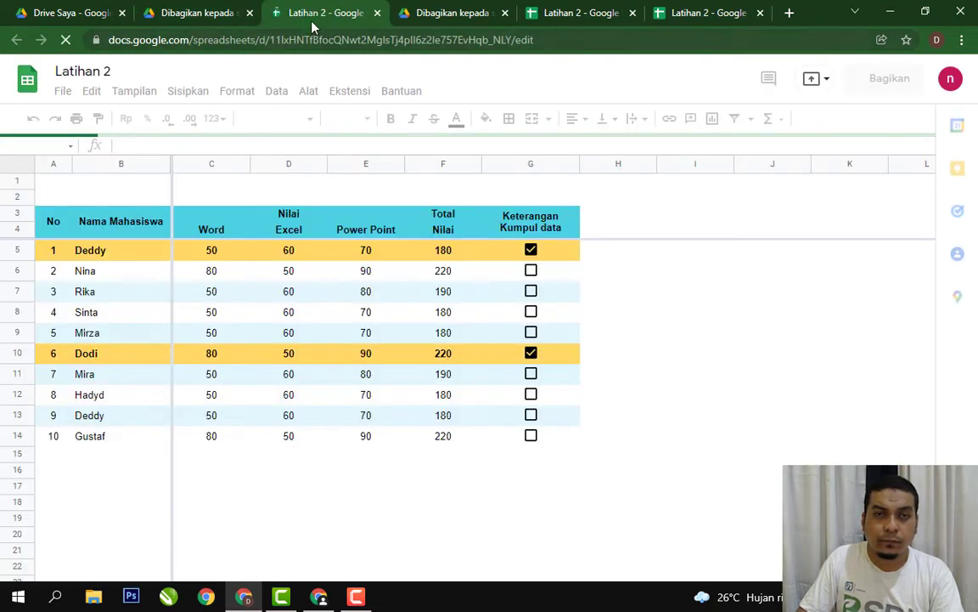
drag(311, 17, 679, 15)
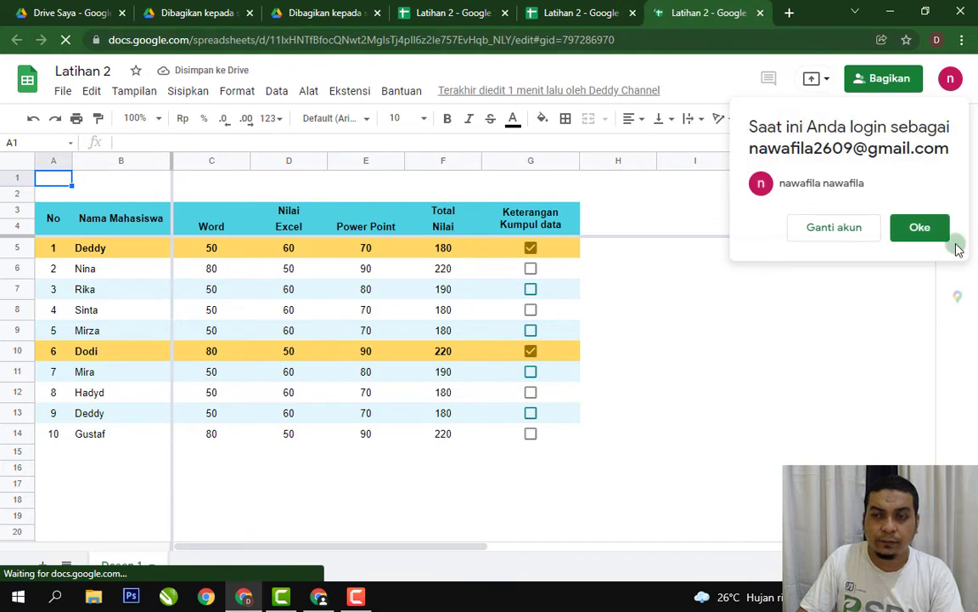
click(932, 232)
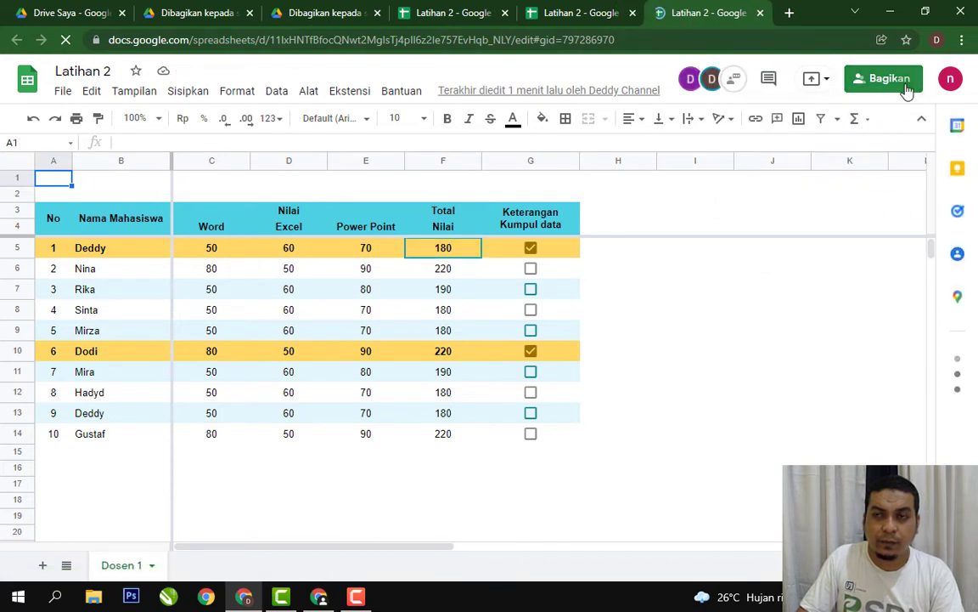
Step: Place the owner account's Latihan 2 tab before the other two Latihan 2 tabs and return to it
click(586, 13)
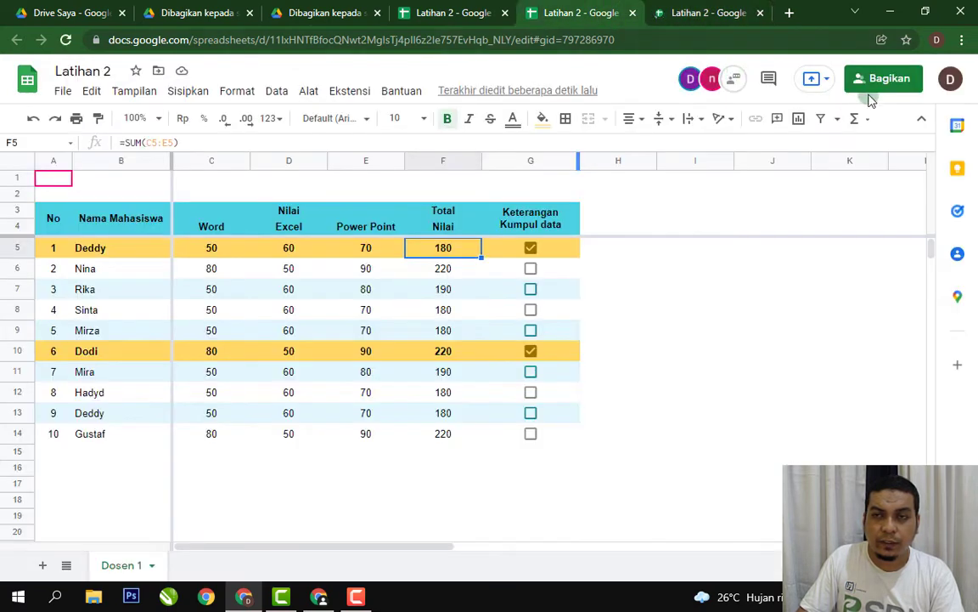
drag(566, 14, 438, 13)
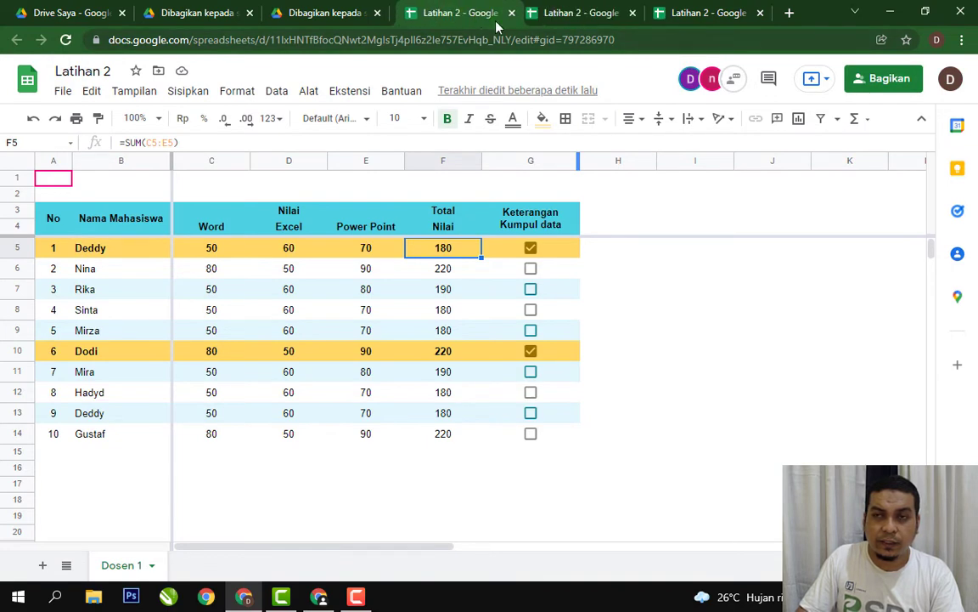
click(575, 15)
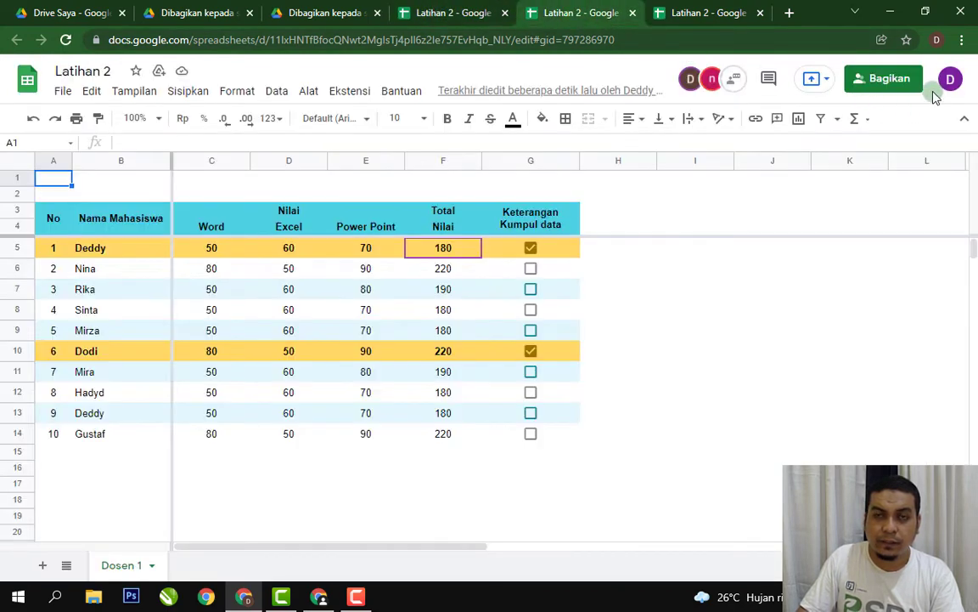
click(460, 13)
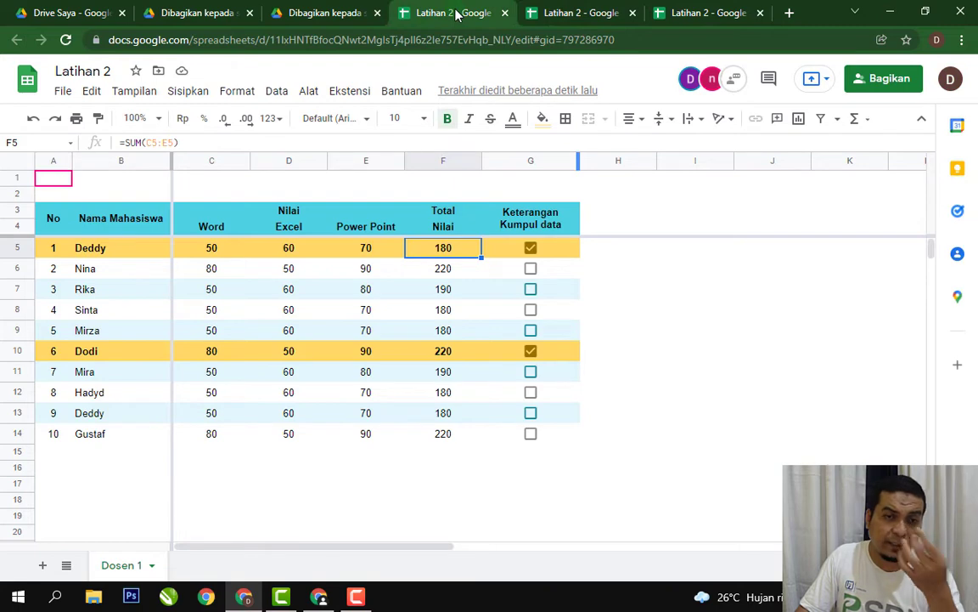
Step: Start a protected range for the Total Nilai cells F5:F14 on Dosen 1 with the description "total"
click(718, 350)
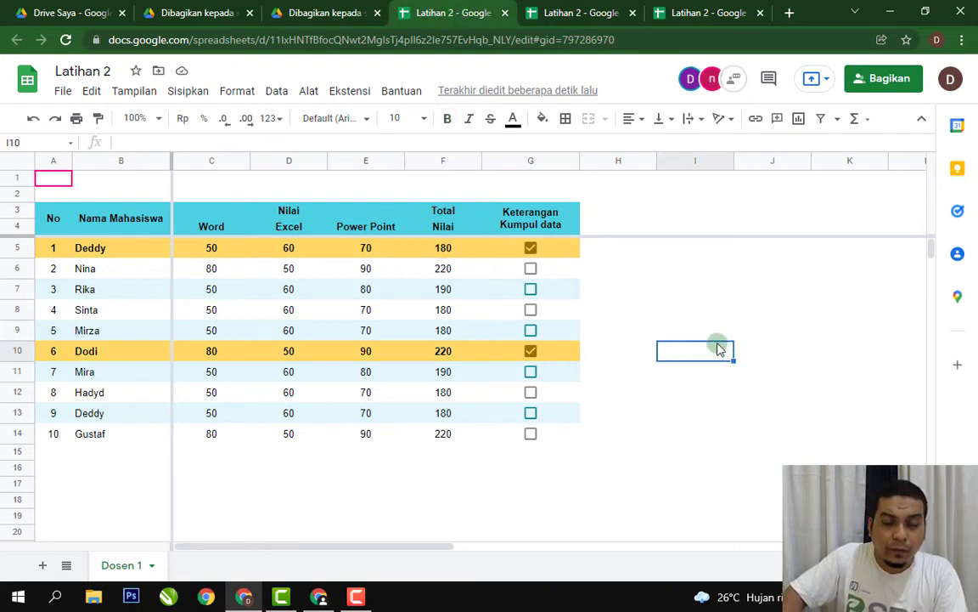
click(669, 273)
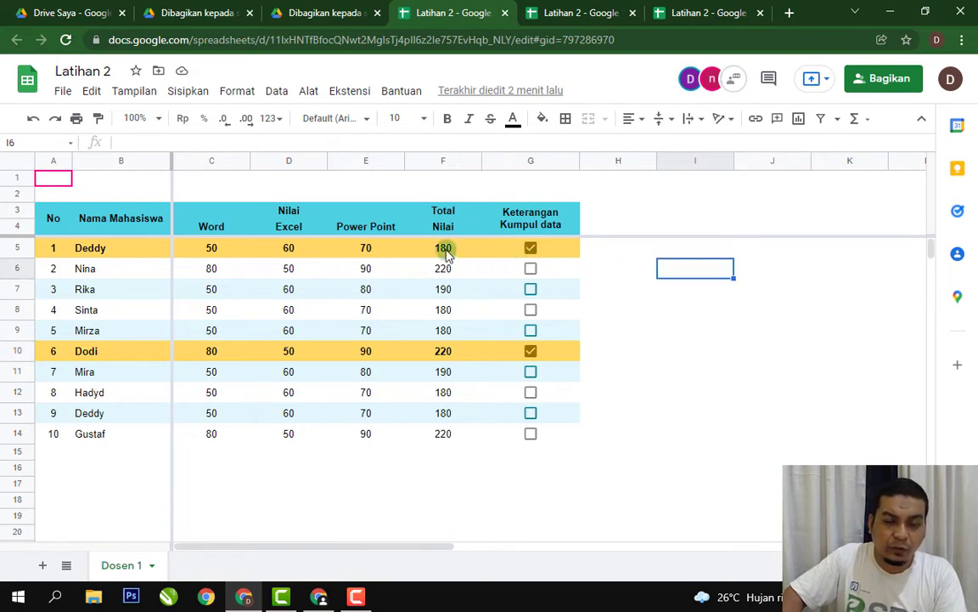
drag(446, 253, 442, 439)
right_click(442, 439)
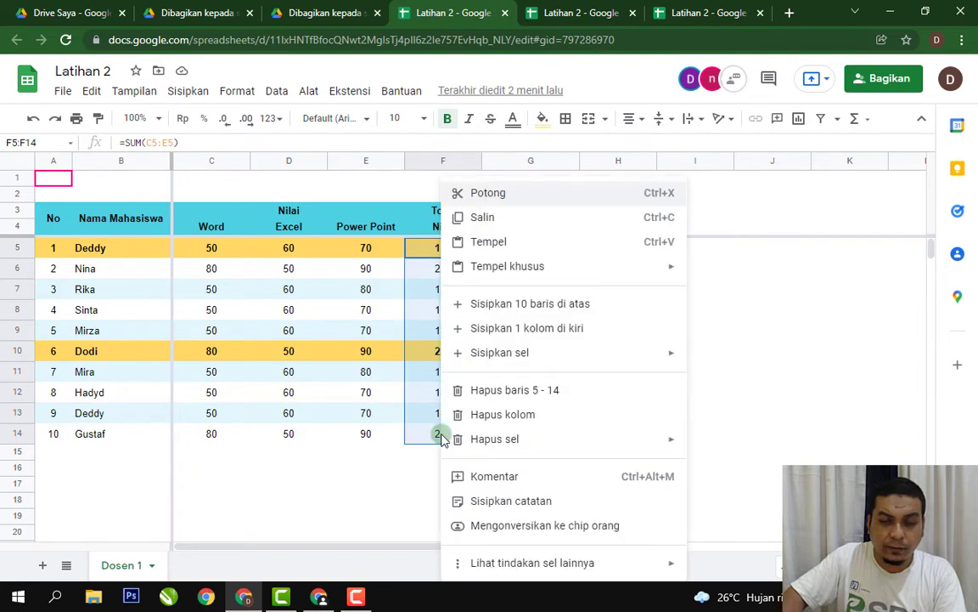
mouse_move(554, 570)
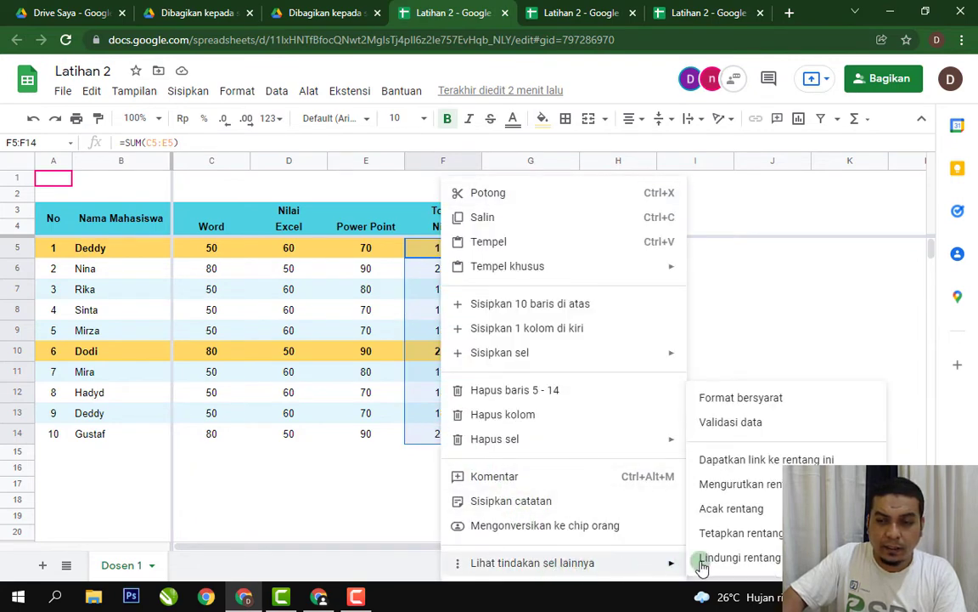
click(744, 559)
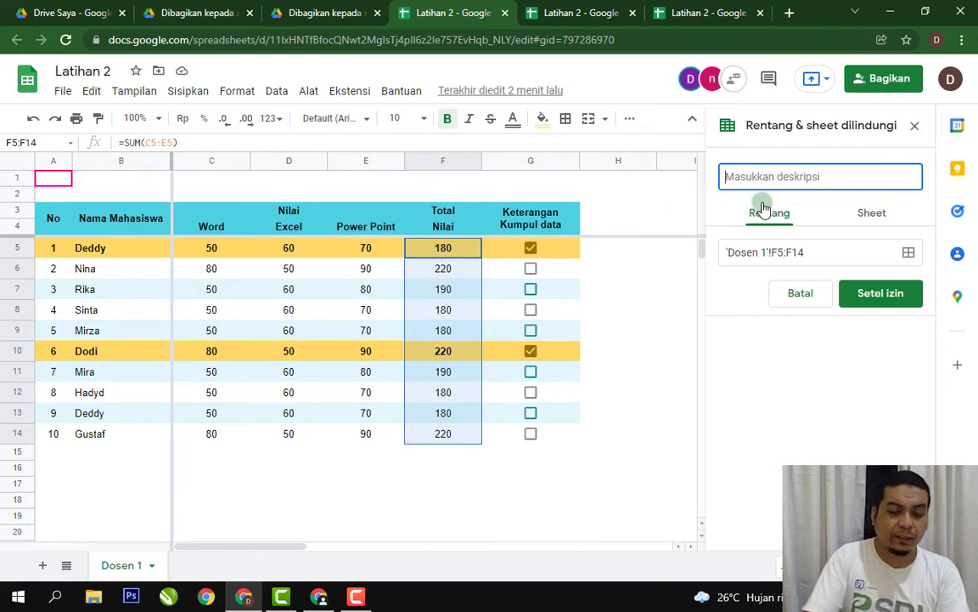
text(total)
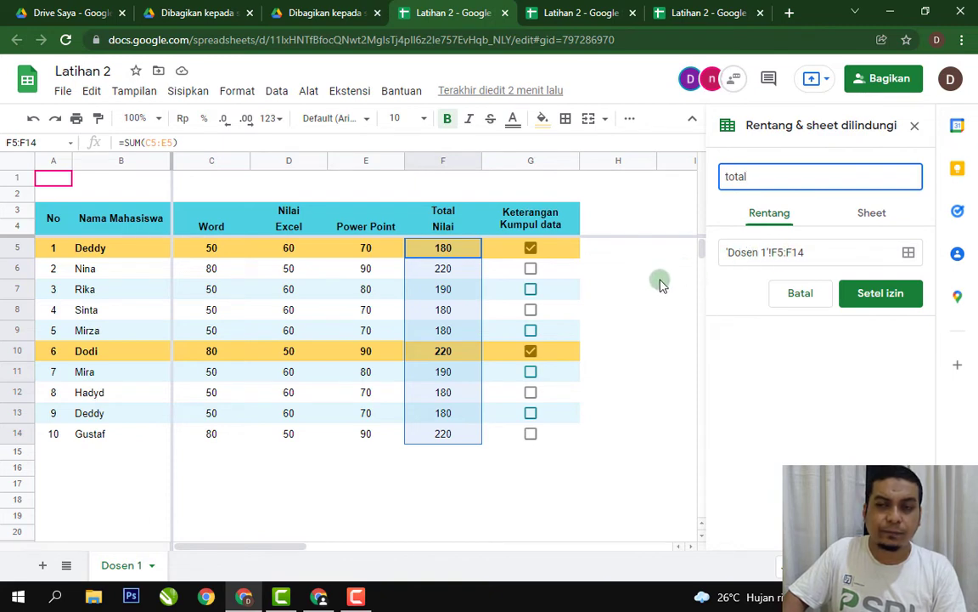
Step: Restrict editing of the F5:F14 protected range to the owner by excluding both other editors
click(879, 298)
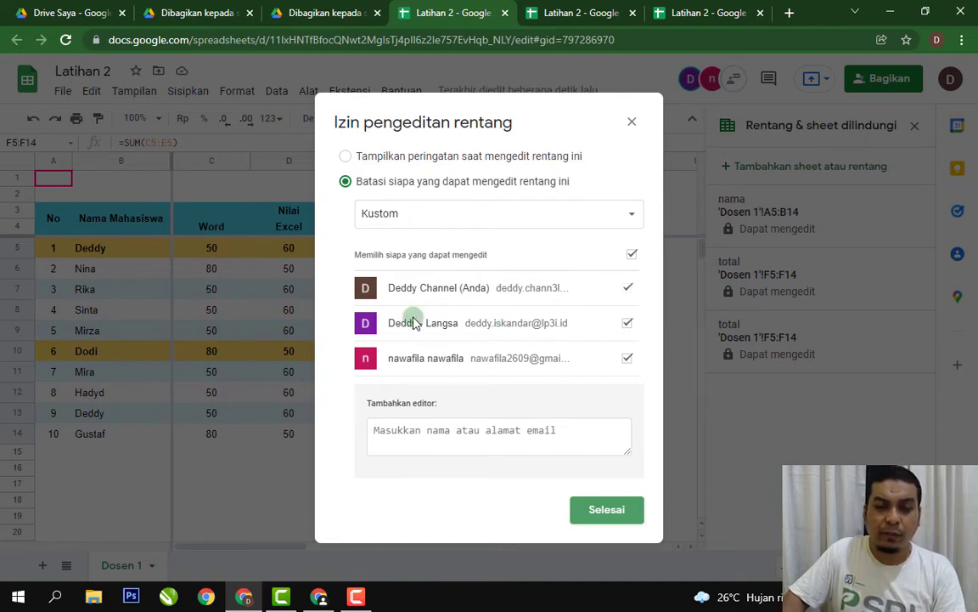
click(627, 323)
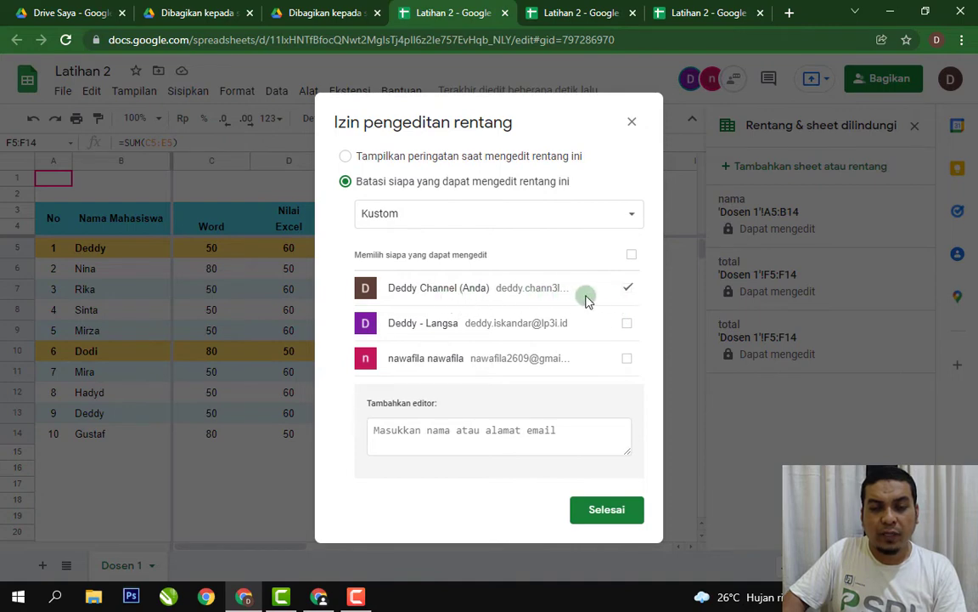
click(617, 516)
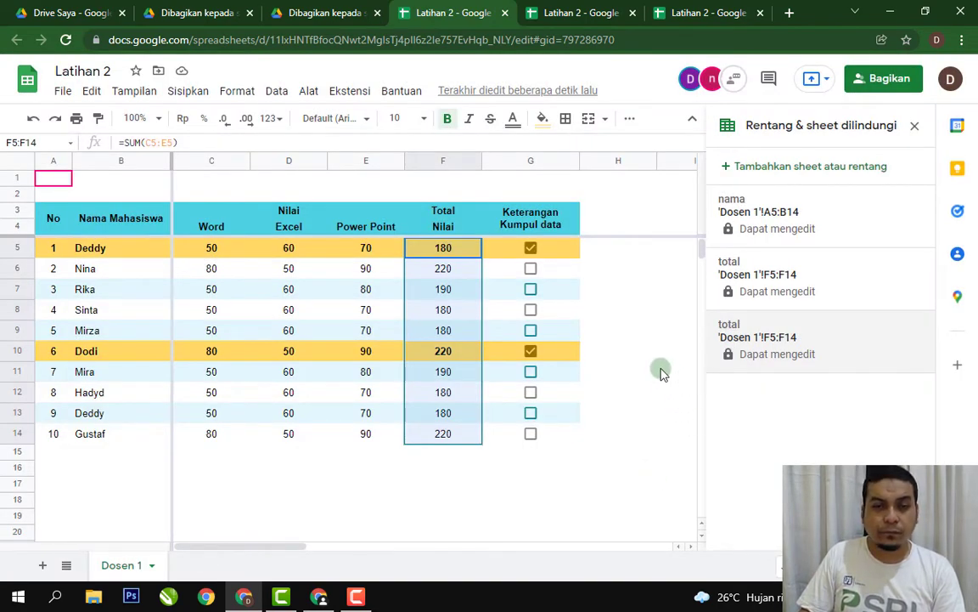
click(631, 277)
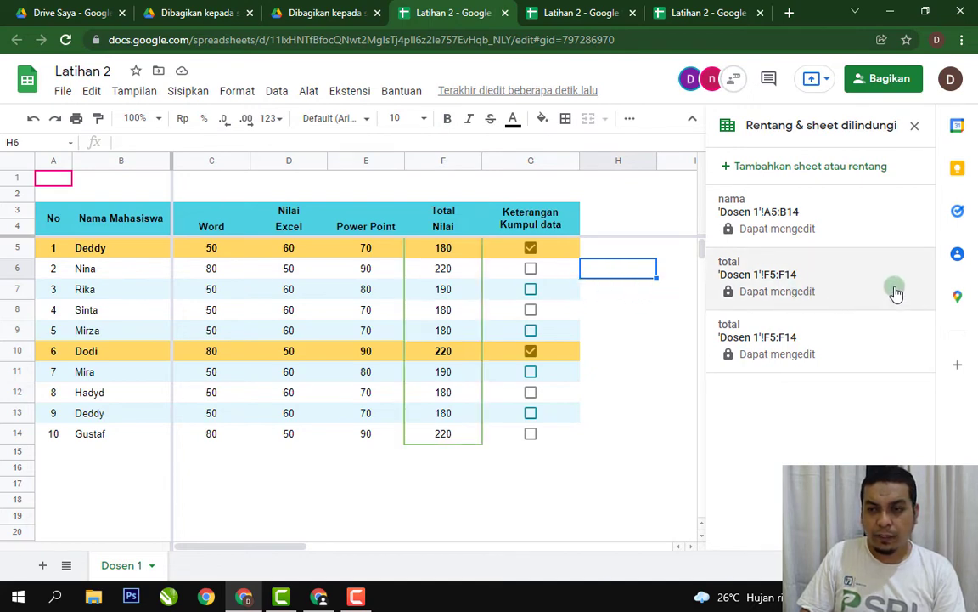
Step: Delete the first listed "total" protection on F5:F14 and the existing "nama" protection on A5:B14
click(852, 264)
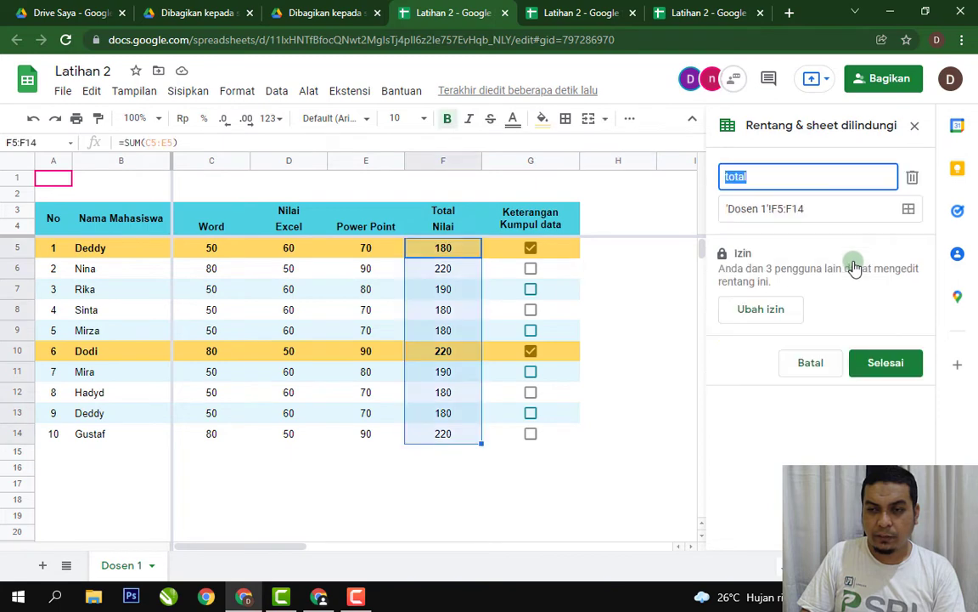
click(911, 179)
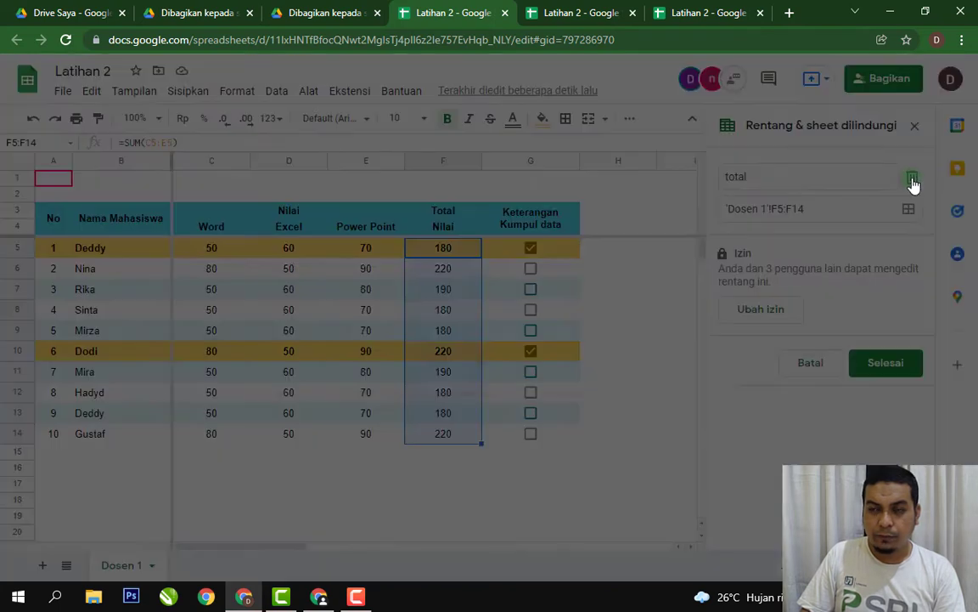
click(643, 362)
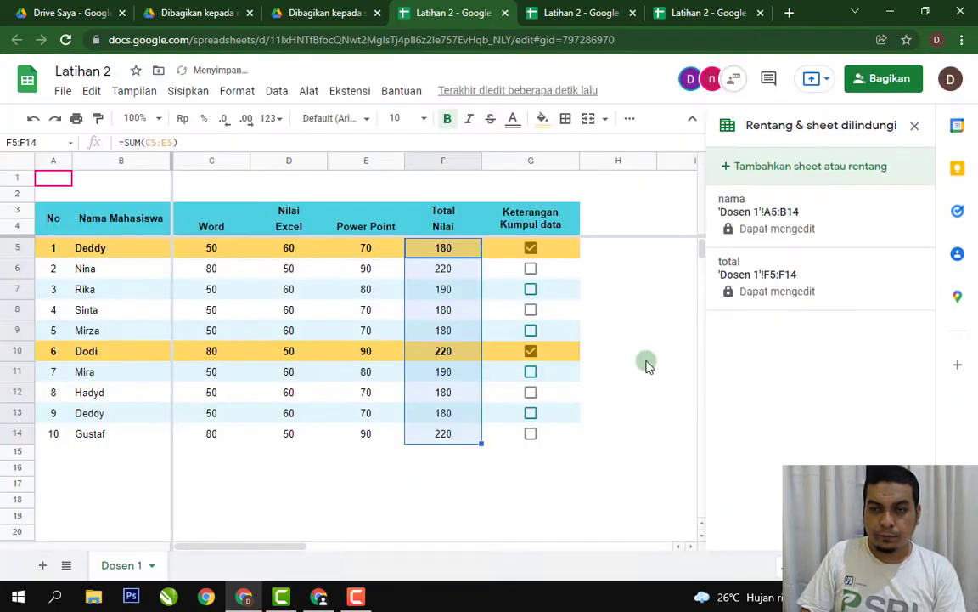
click(802, 235)
click(913, 178)
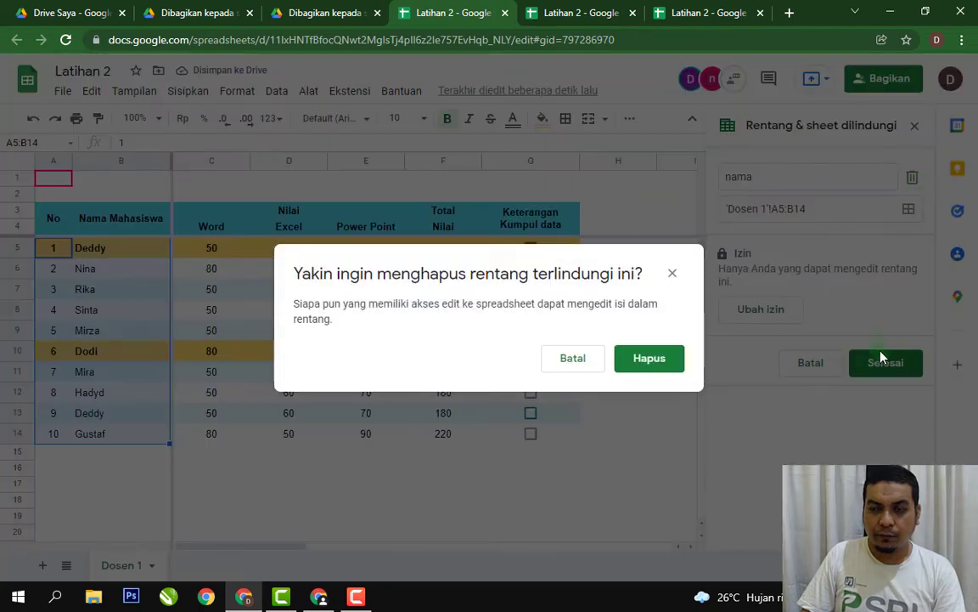
click(664, 364)
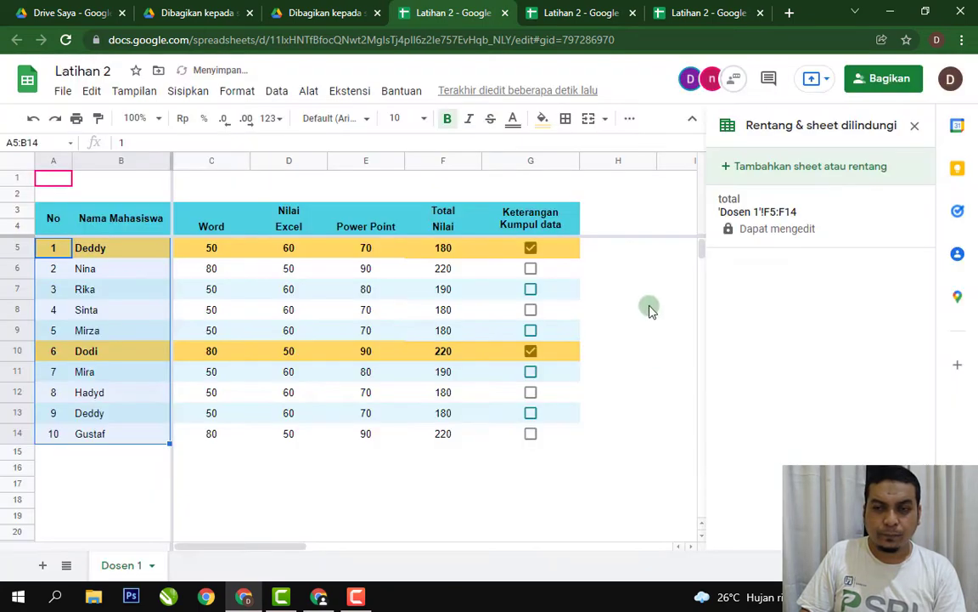
Step: Start a new protected range for the No and Nama Mahasiswa cells A5:B14 with the description "nama"
click(285, 271)
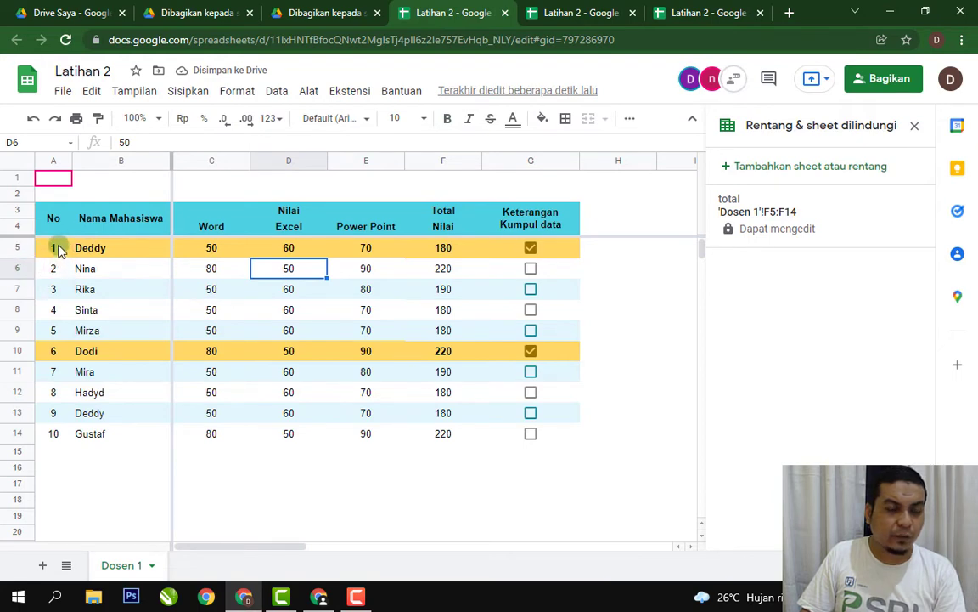
drag(58, 249, 119, 434)
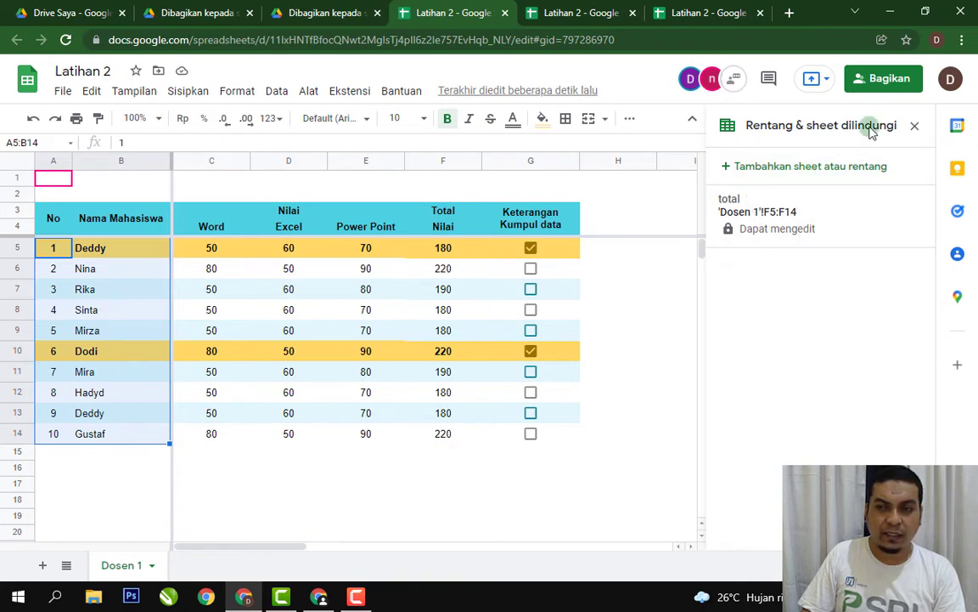
click(824, 176)
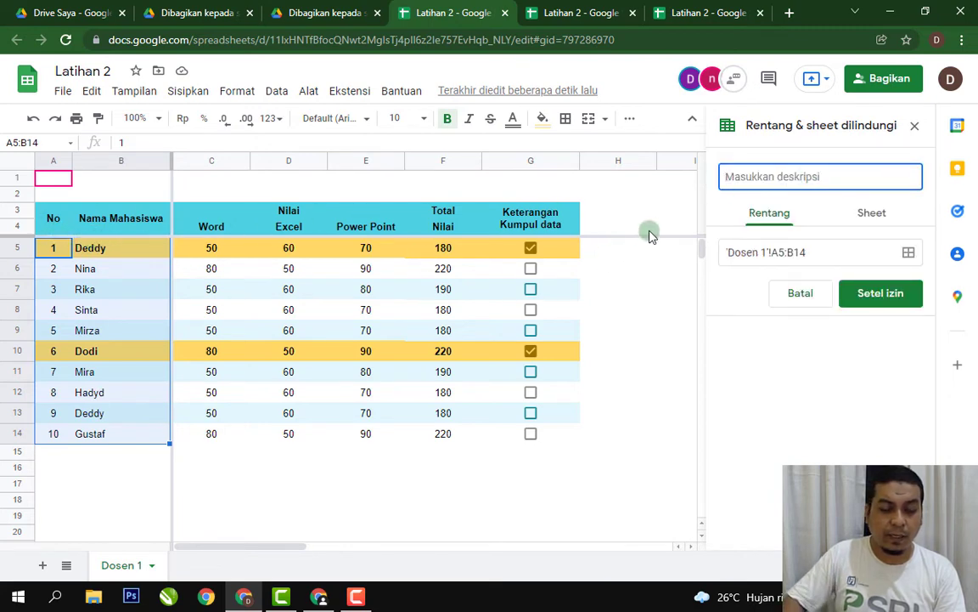
text(nama)
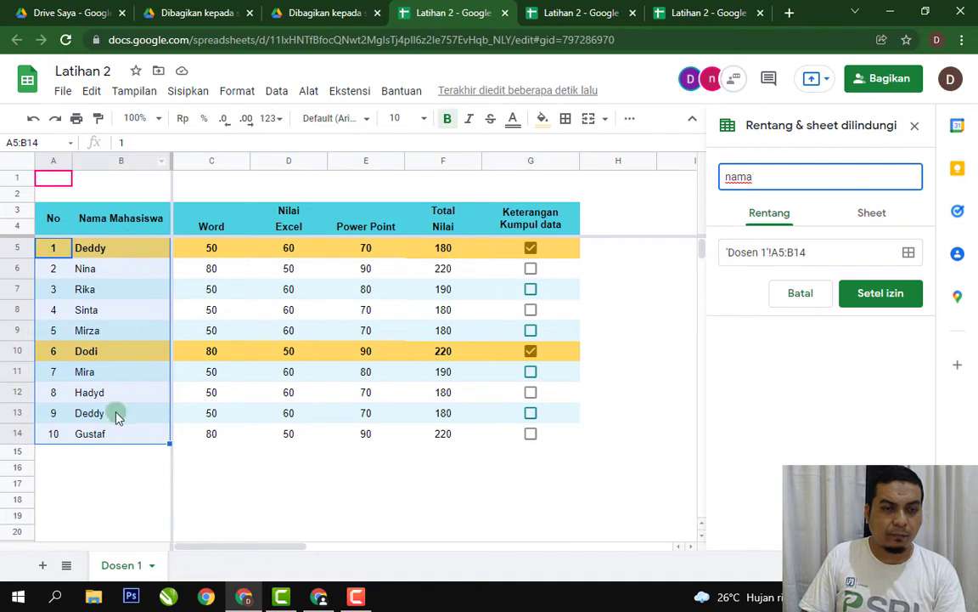
Step: Restrict editing of the A5:B14 protected range to the owner only and close the protected ranges list
click(877, 295)
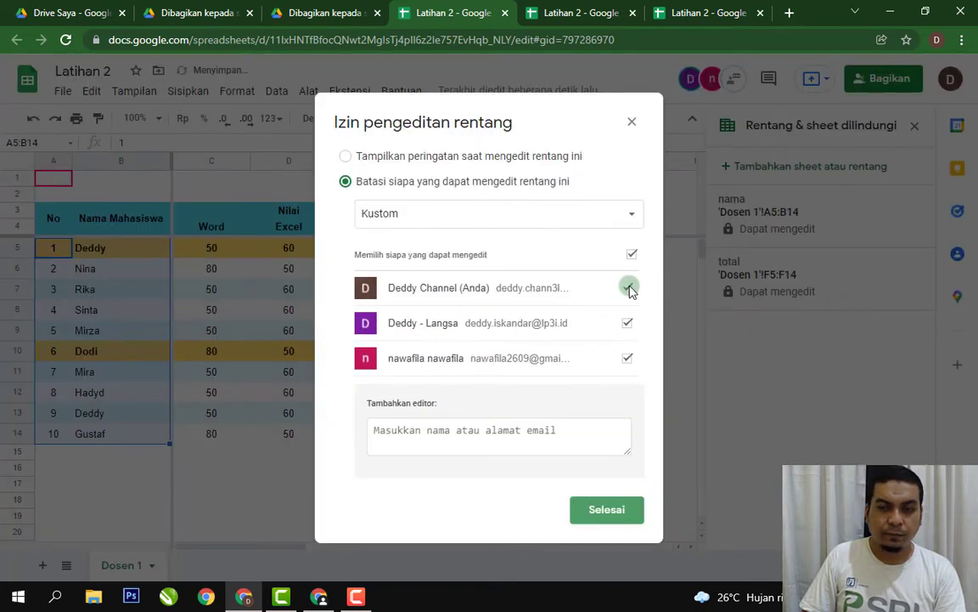
click(632, 254)
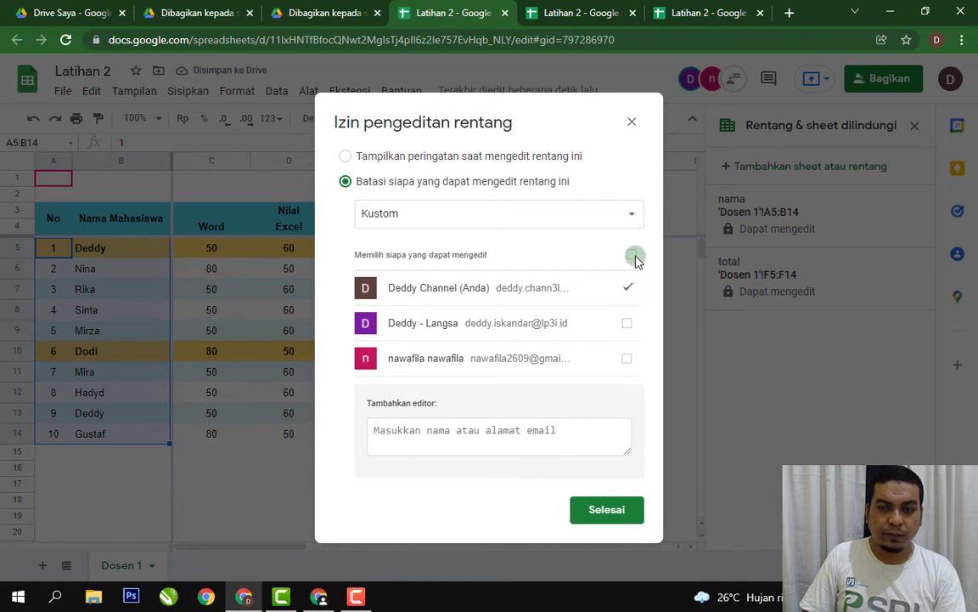
click(634, 256)
click(632, 323)
click(628, 359)
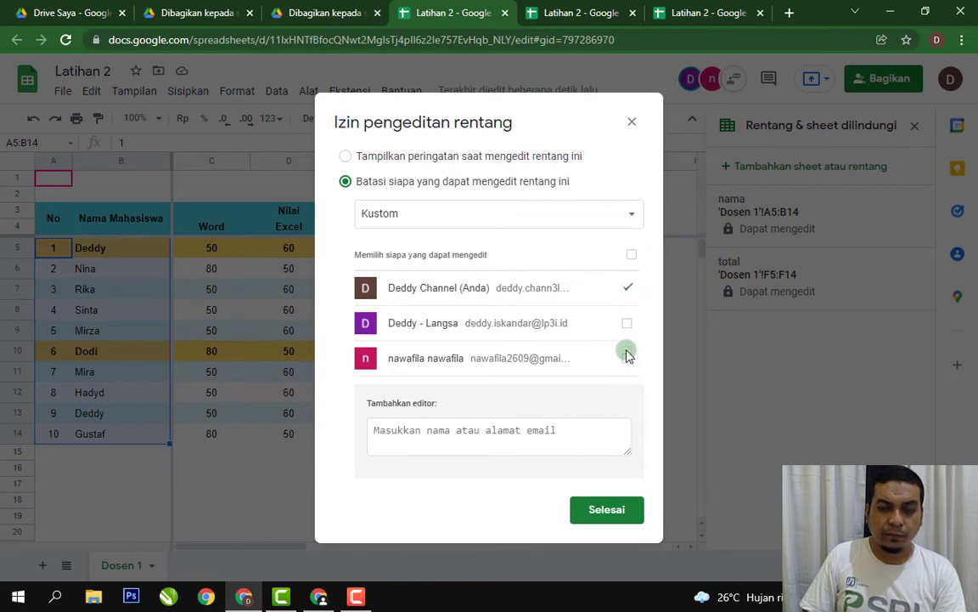
click(619, 515)
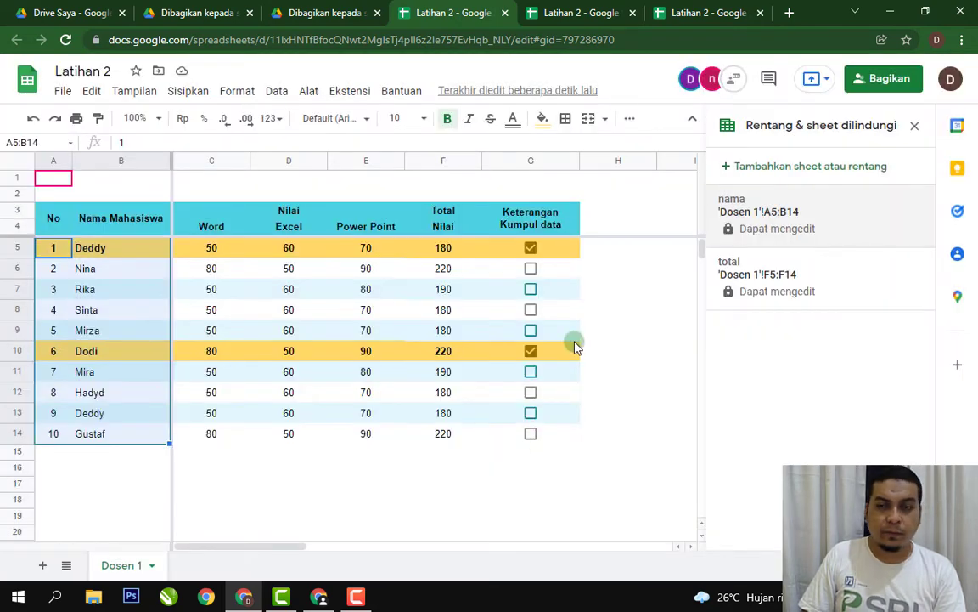
click(617, 293)
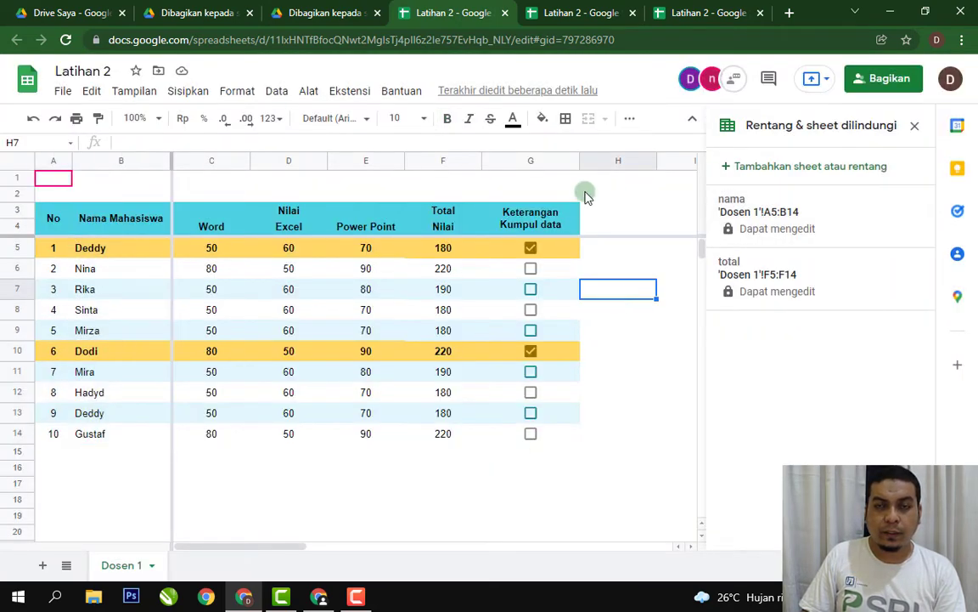
click(916, 127)
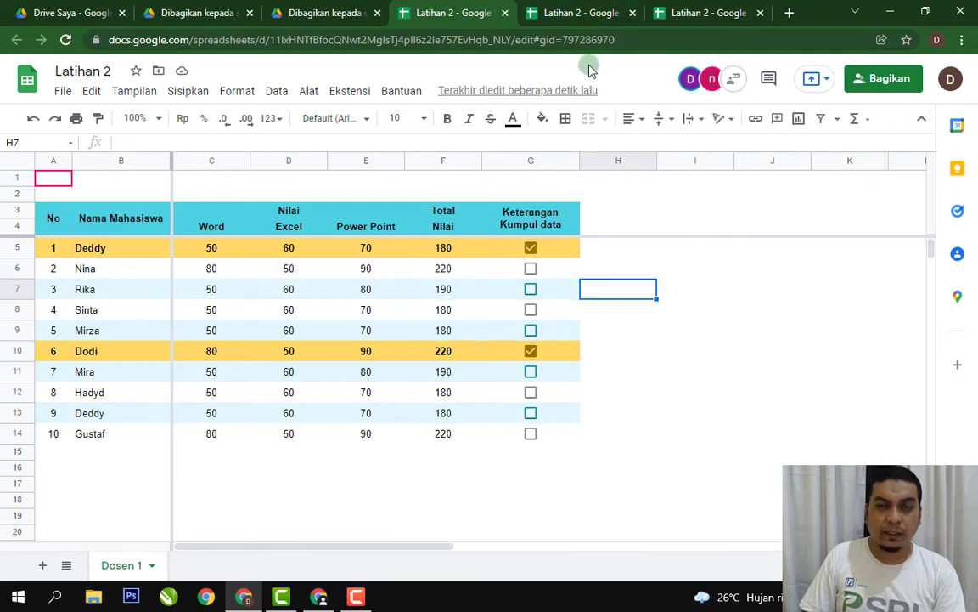
Step: Test the protection from the first editor account's Latihan 2 tab by trying to edit cells B6 and F5
click(569, 15)
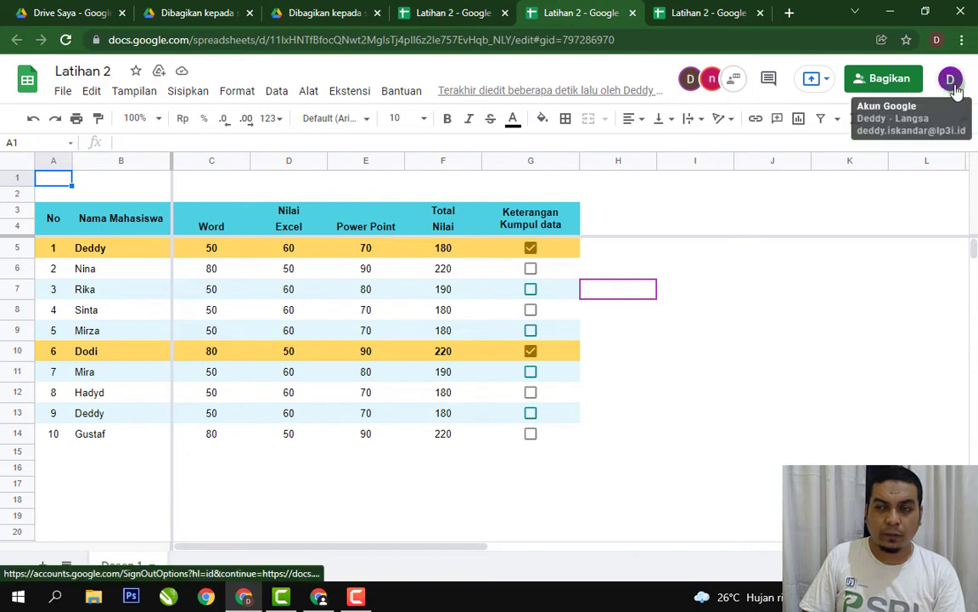
click(709, 269)
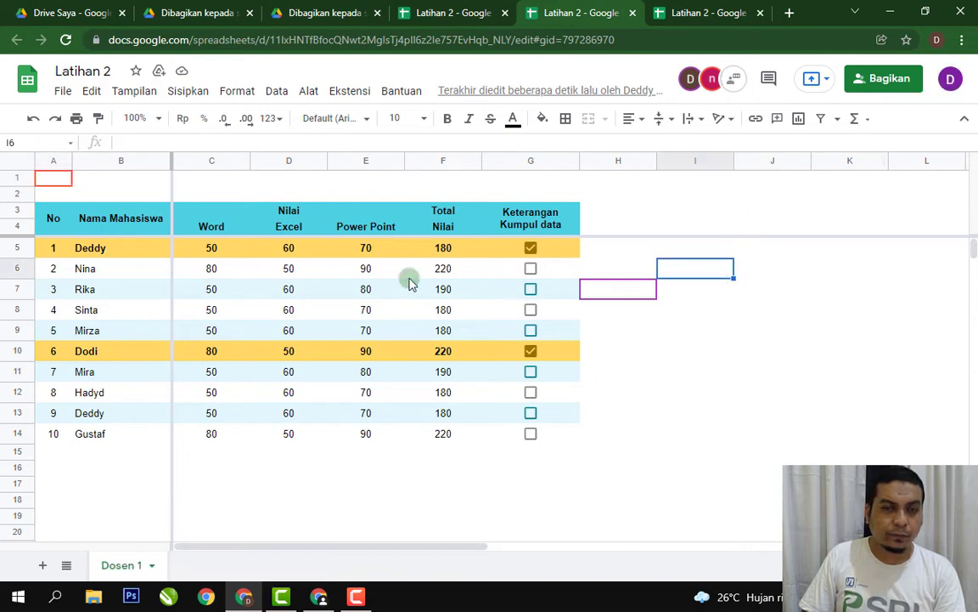
double_click(104, 269)
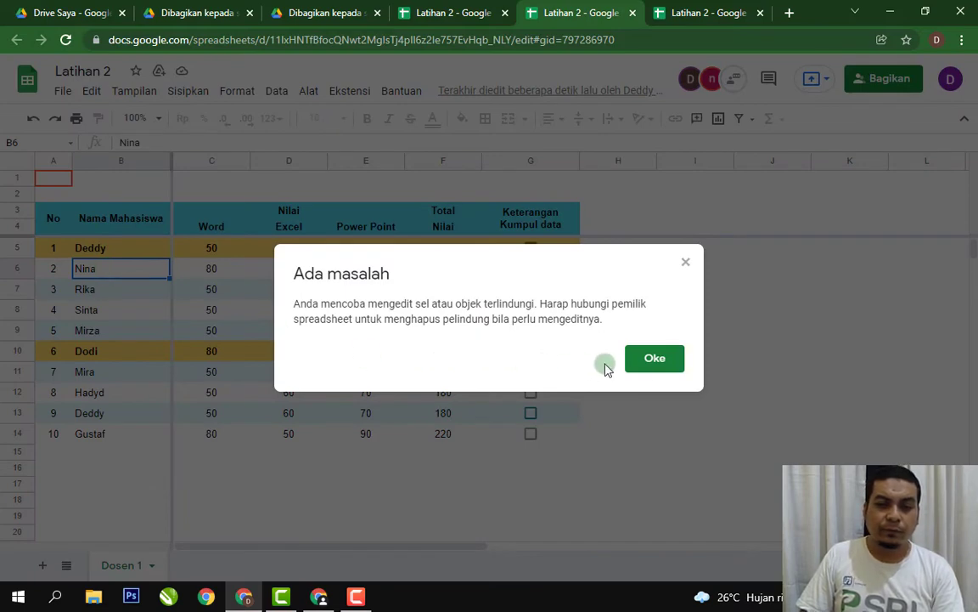
click(658, 363)
double_click(455, 252)
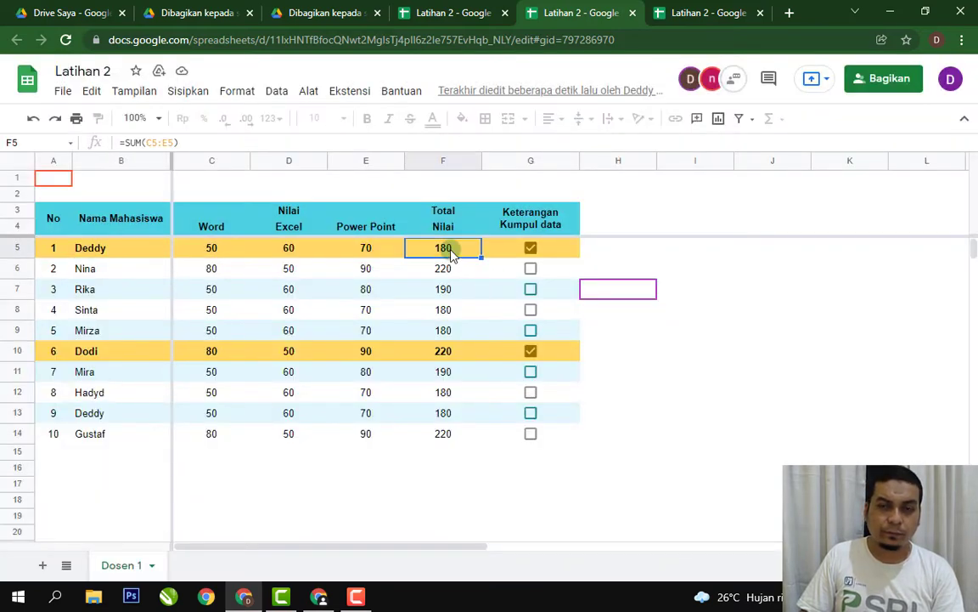
key(Escape)
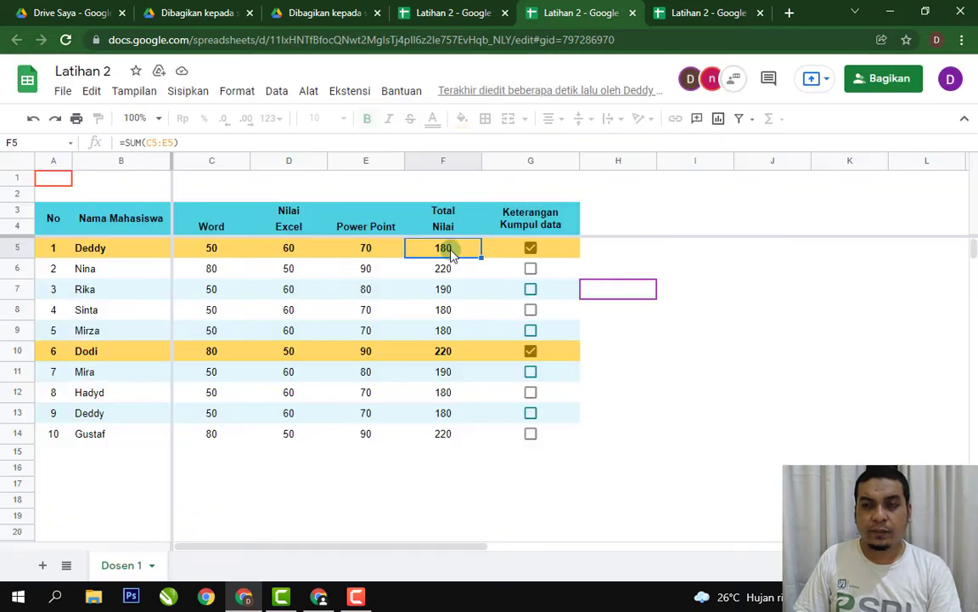
Step: Test the protection from the second editor account's Latihan 2 tab by trying to edit cells F6 and B6
click(696, 12)
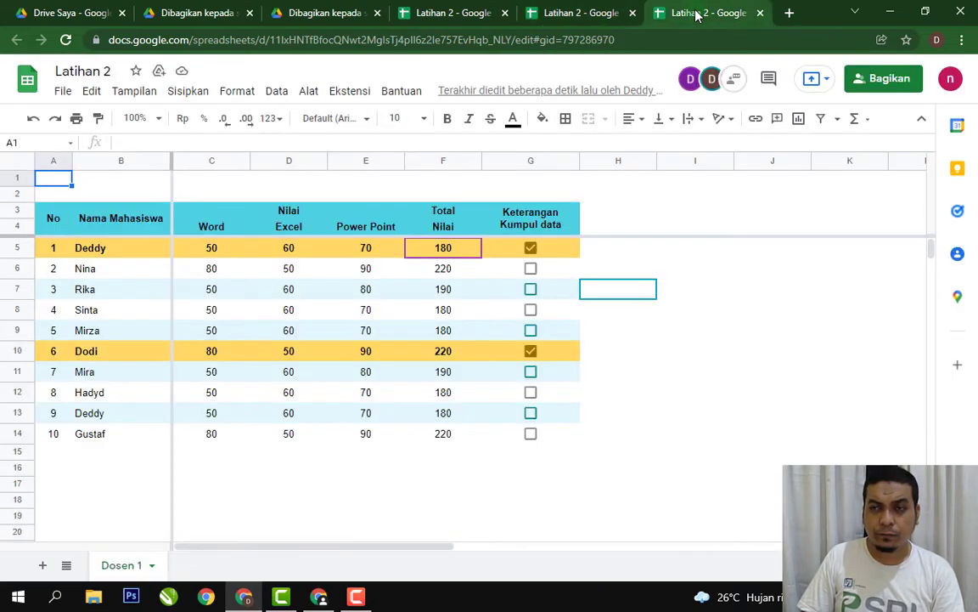
double_click(452, 276)
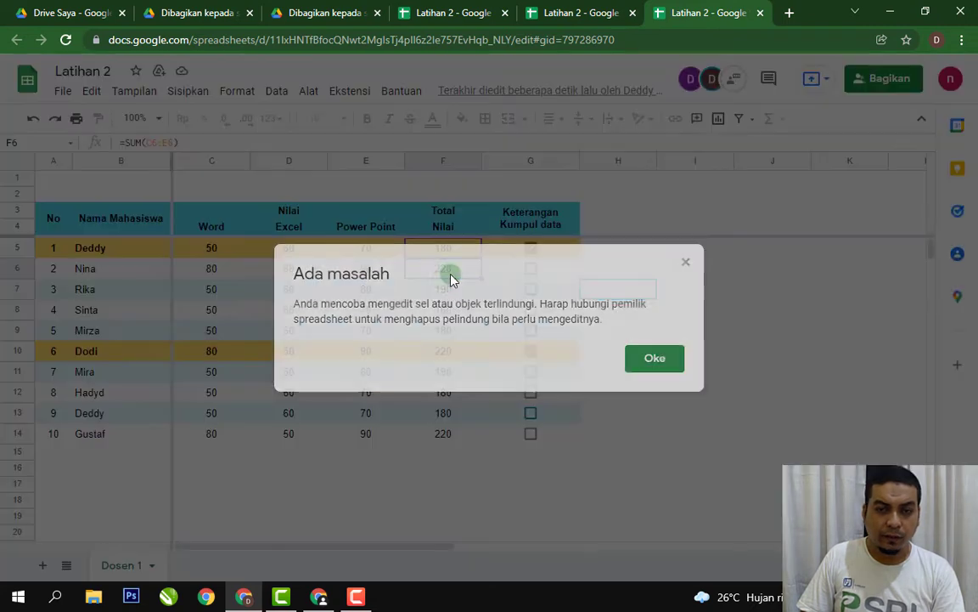
click(656, 357)
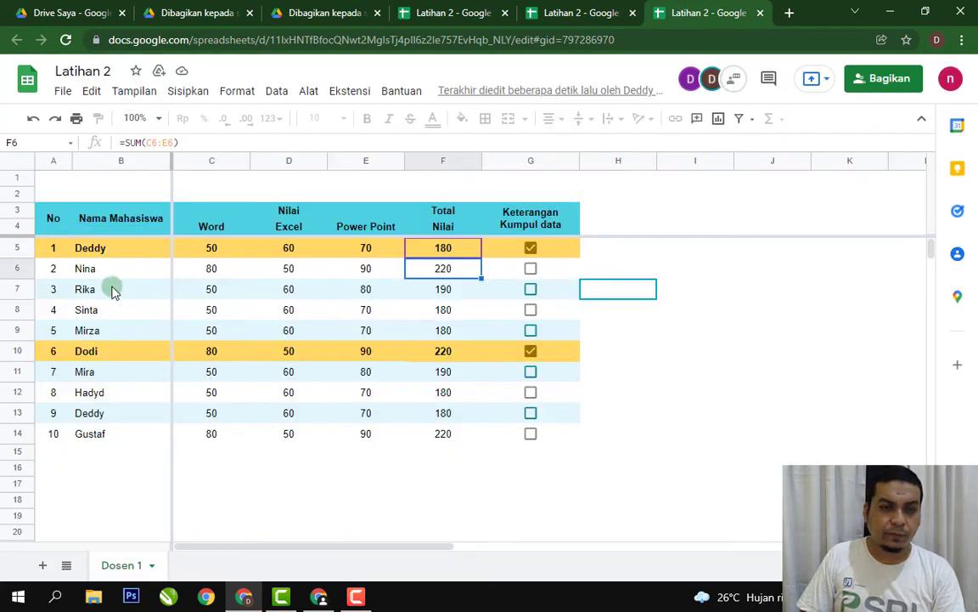
double_click(85, 271)
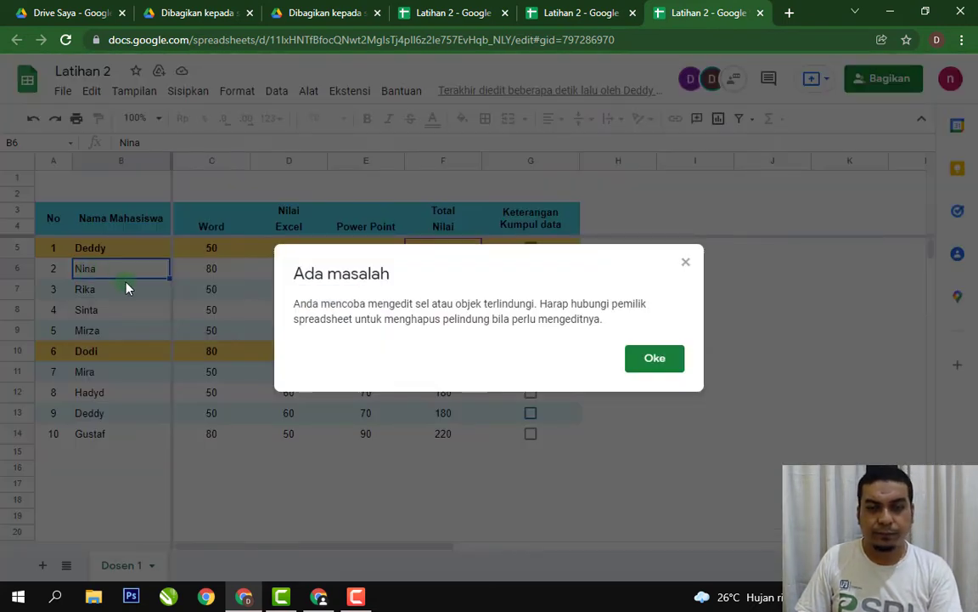
key(Escape)
click(713, 293)
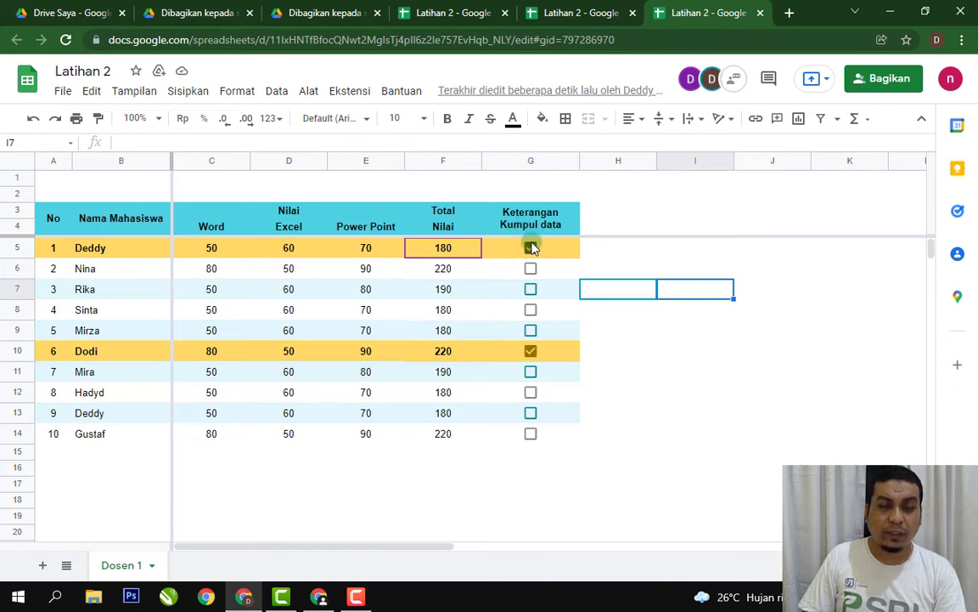
Step: Test the unprotected checkbox in G6 from the second editor account by ticking it and clearing it again
click(530, 248)
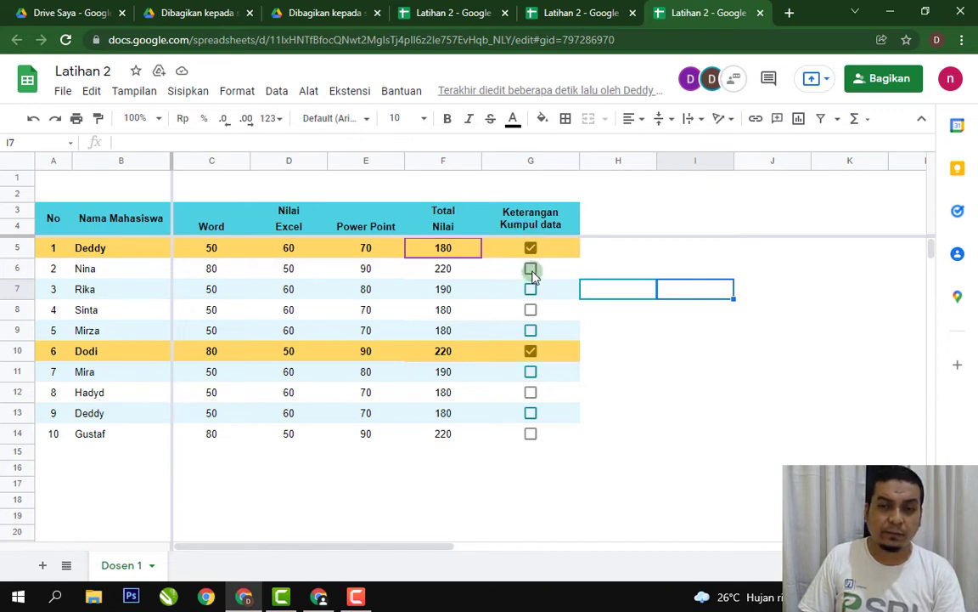
click(530, 269)
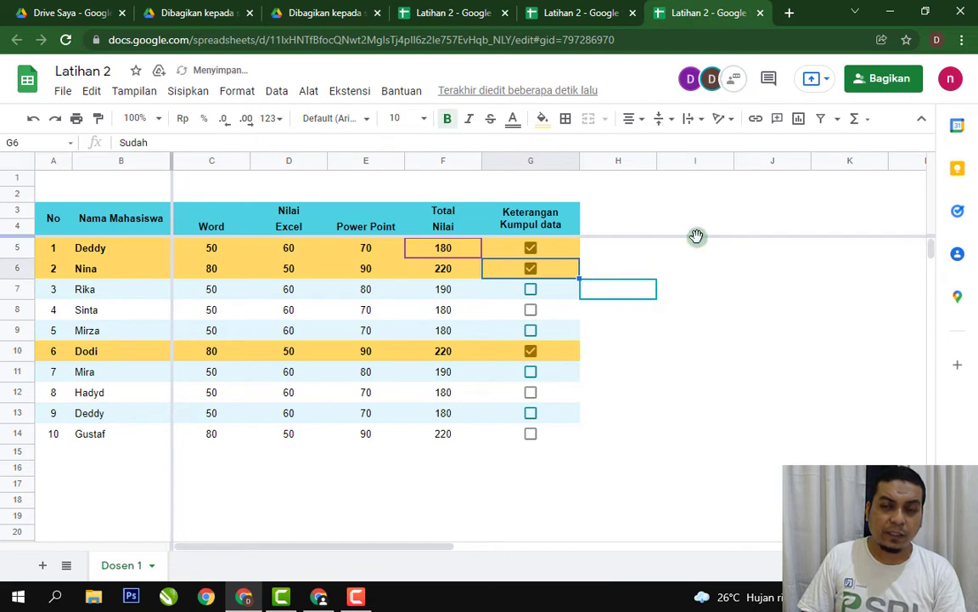
click(531, 270)
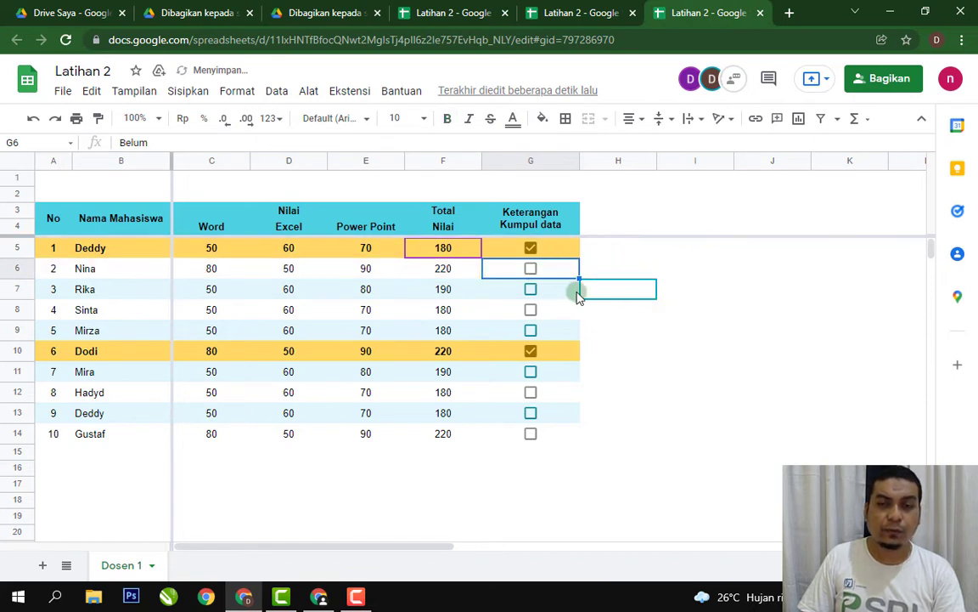
click(749, 310)
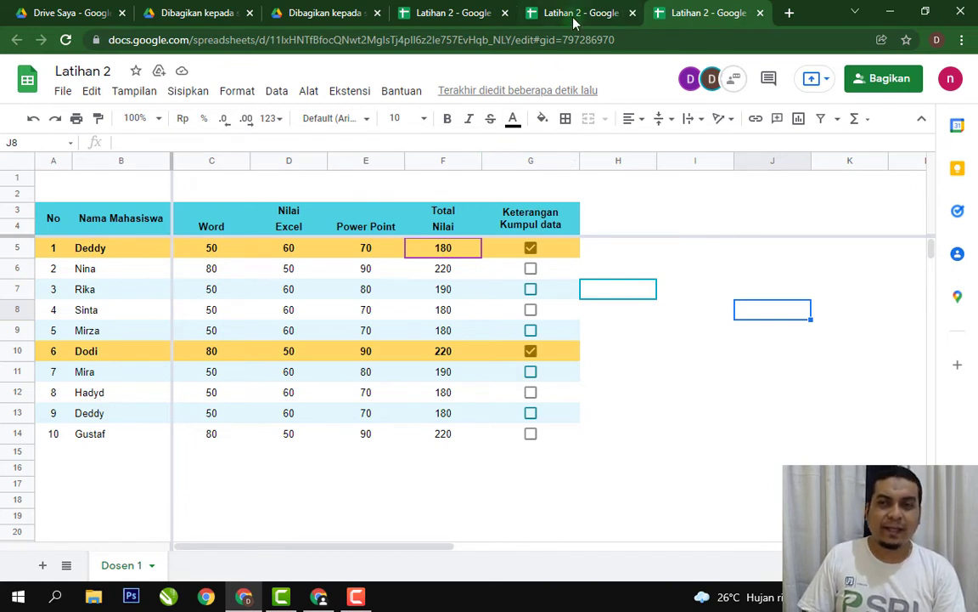
Step: Return to the owner account's Latihan 2 tab and duplicate the Dosen 1 sheet
click(467, 21)
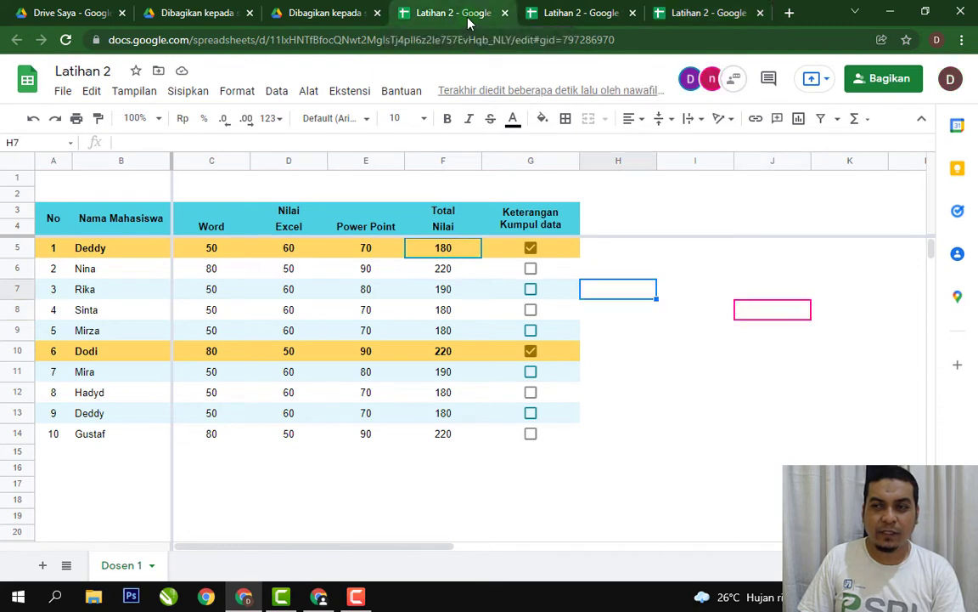
click(669, 348)
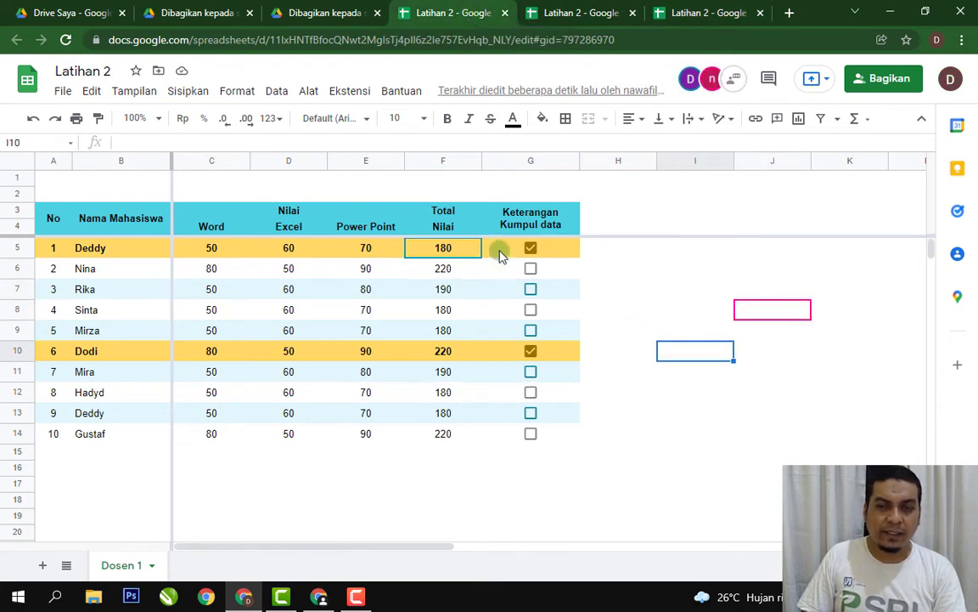
click(668, 452)
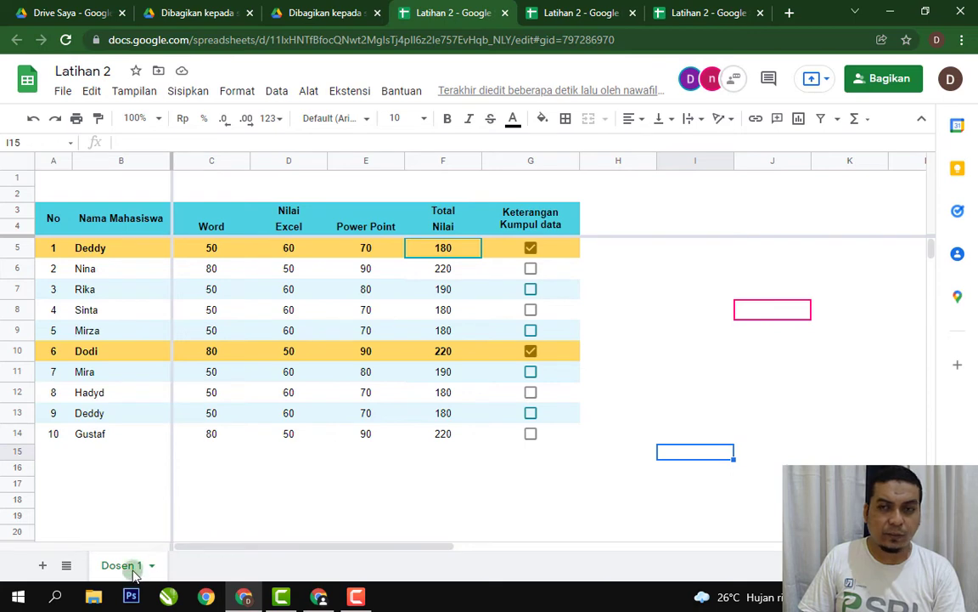
click(442, 452)
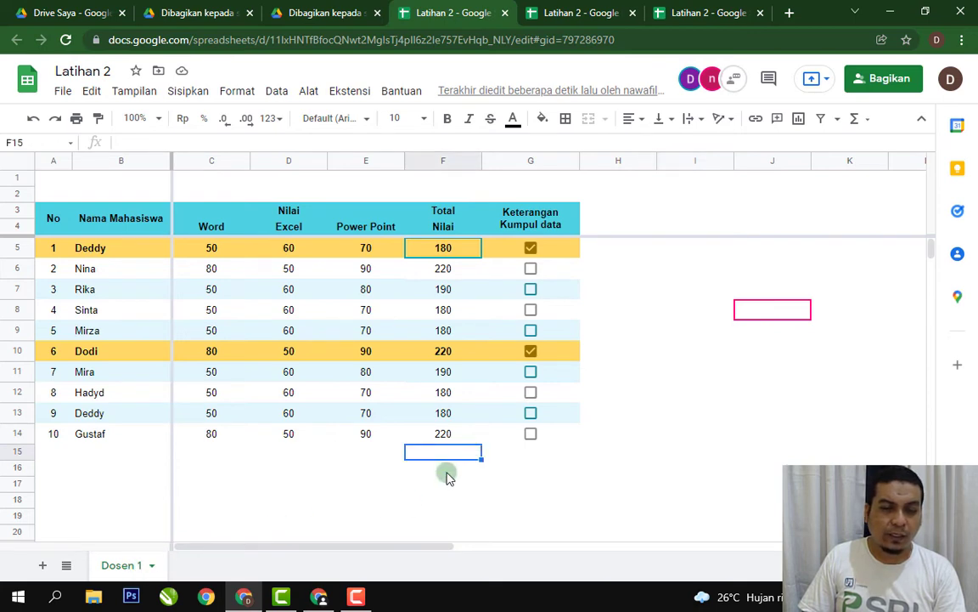
click(151, 566)
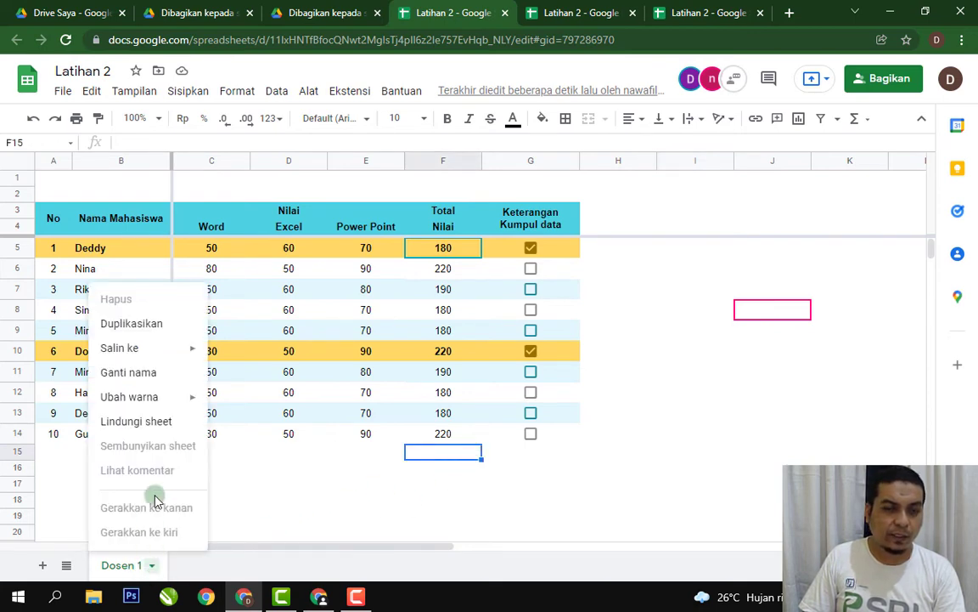
click(171, 327)
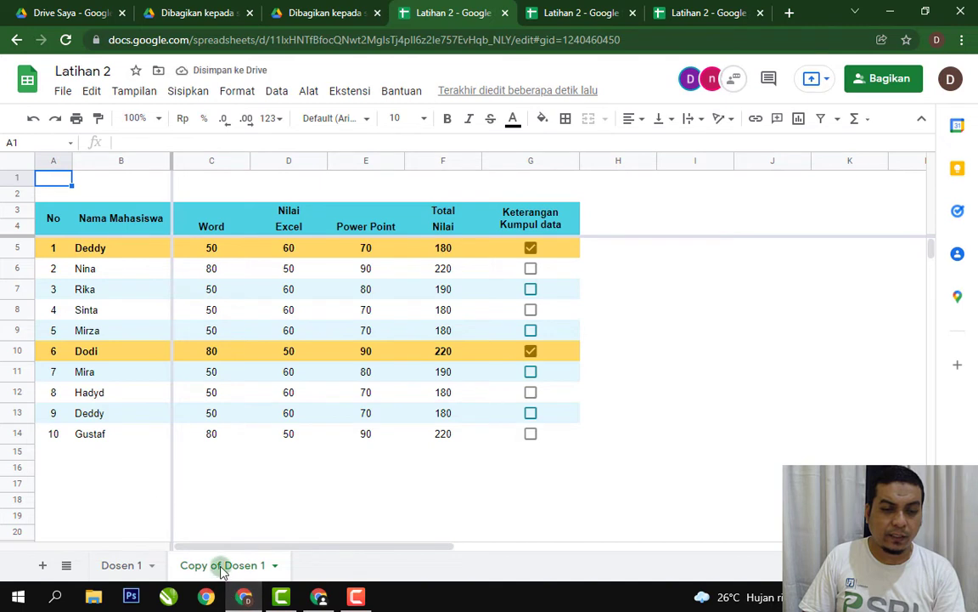
Step: Rename the duplicated sheet as "Dosen 2"
double_click(224, 566)
click(227, 566)
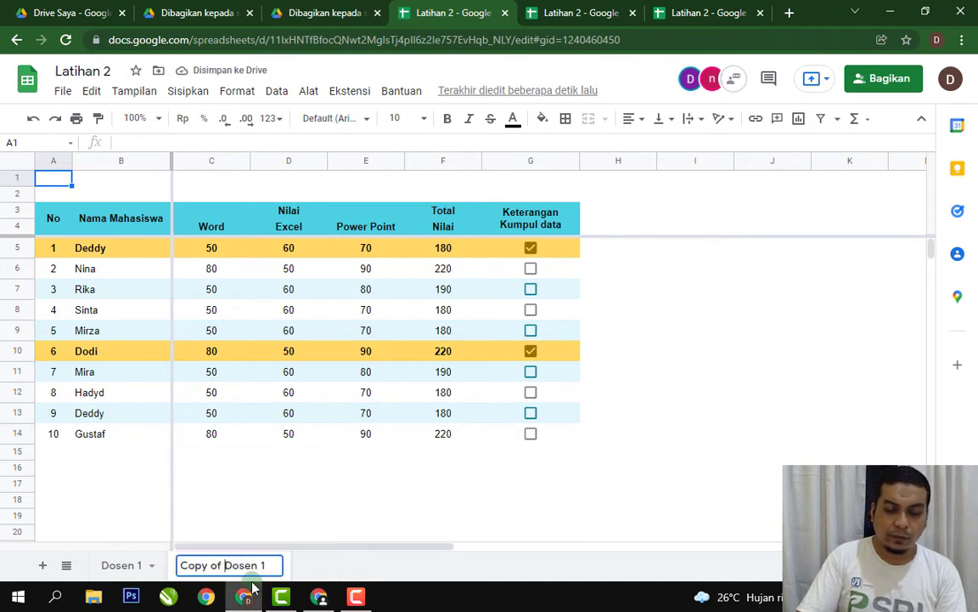
key(BackSpace)
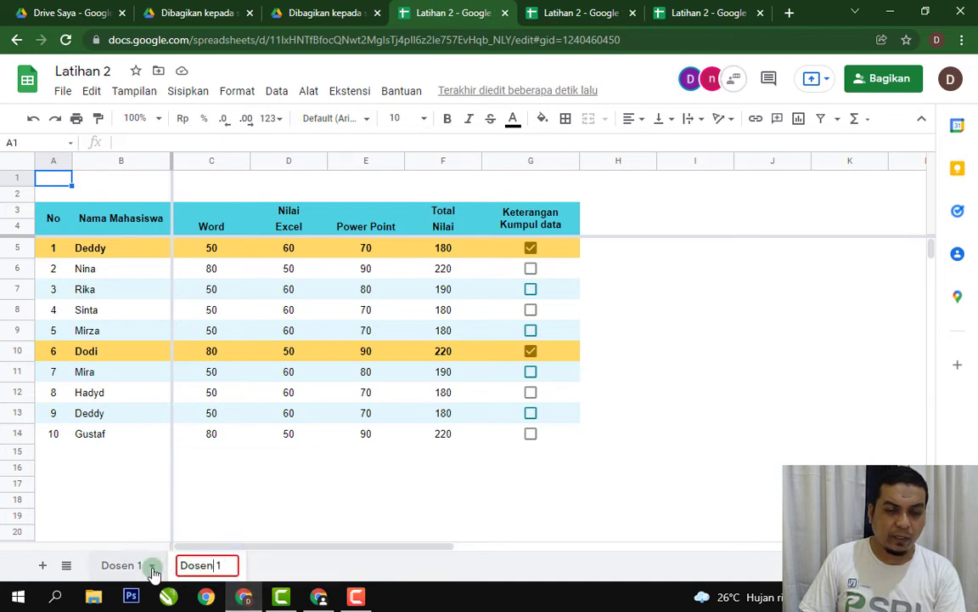
click(200, 568)
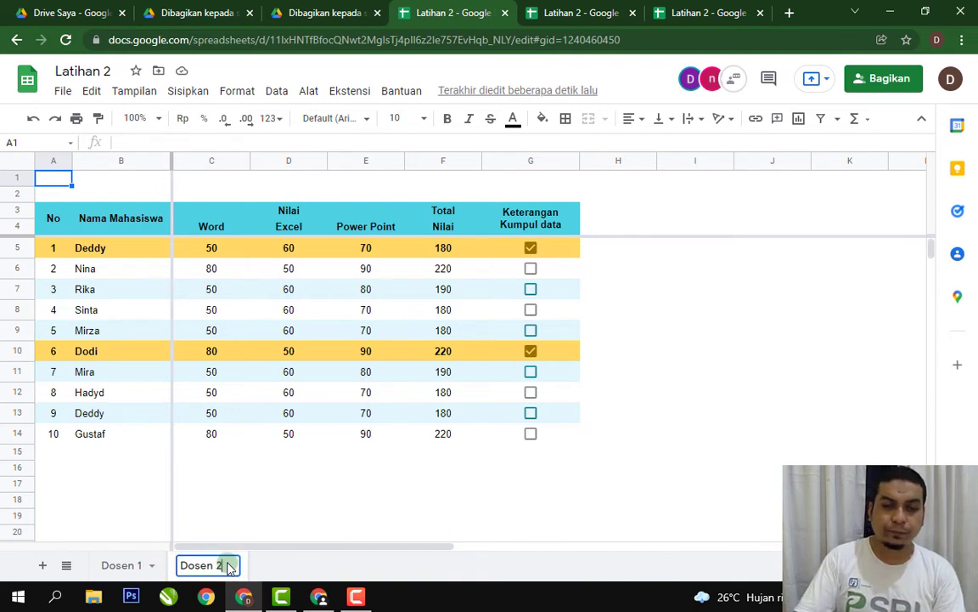
key(Return)
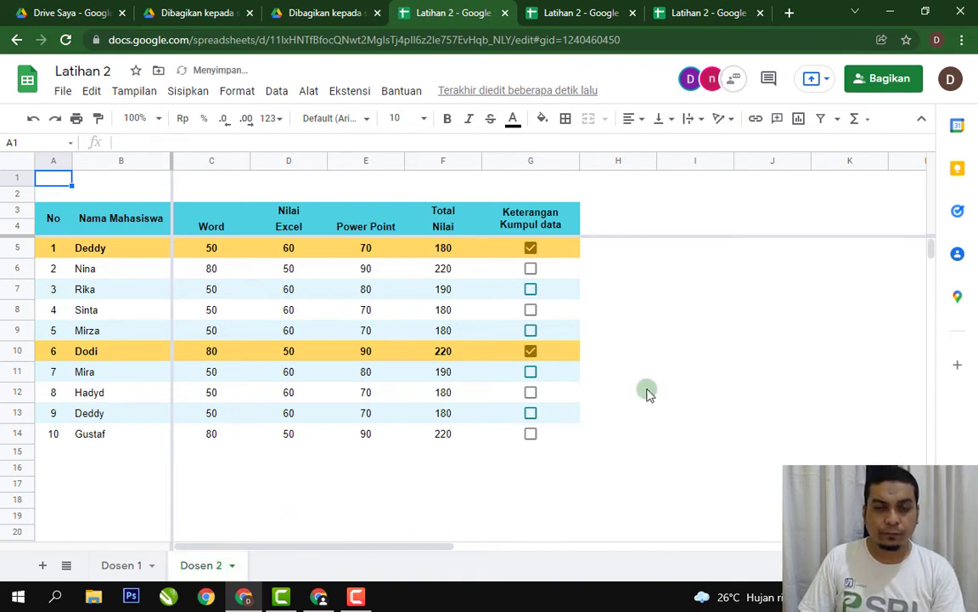
Step: Protect the Total Nilai cells F5:F14 on Dosen 2 with the description "total", restricting editing to the owner only
click(695, 355)
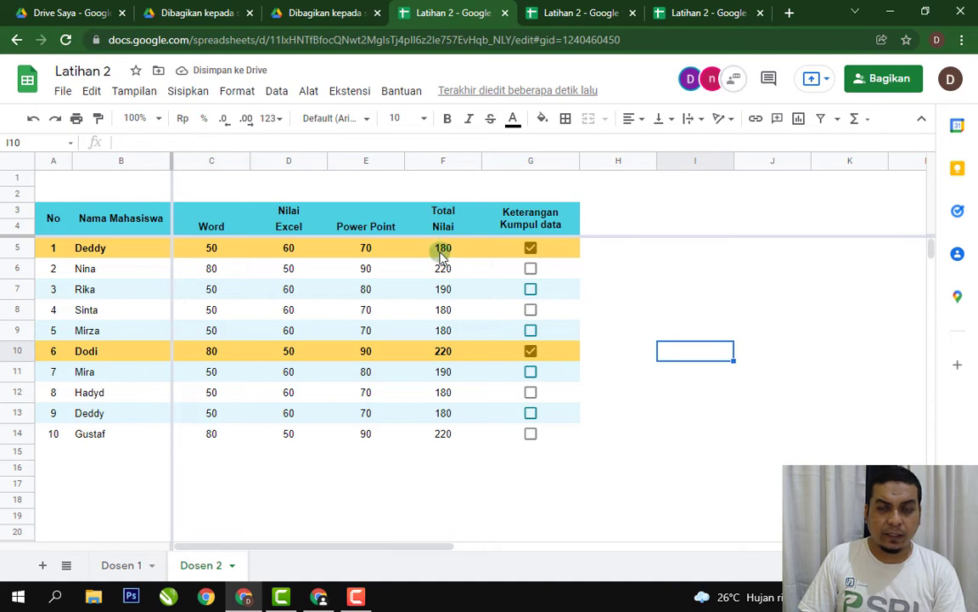
drag(443, 249, 448, 437)
right_click(448, 436)
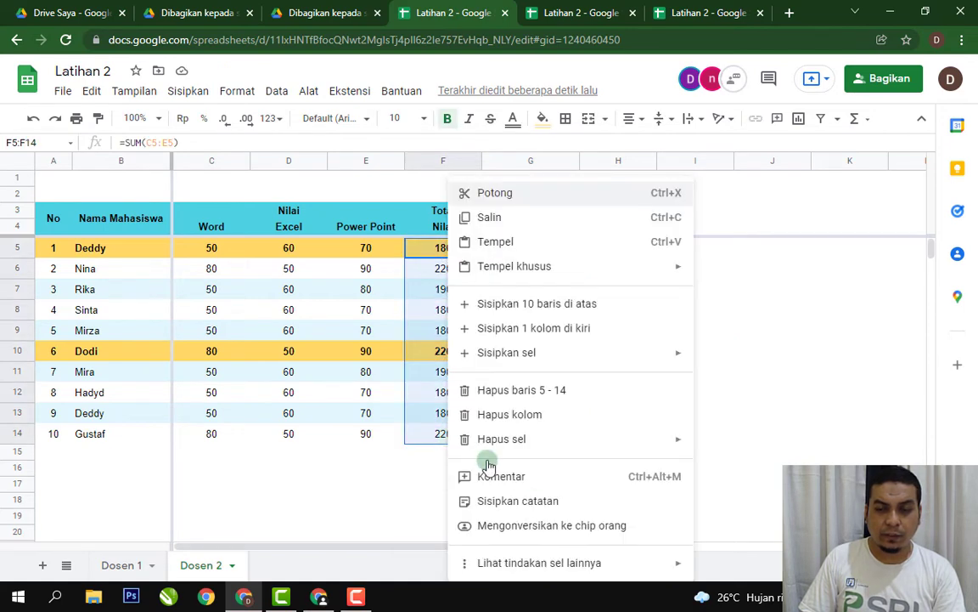
mouse_move(563, 564)
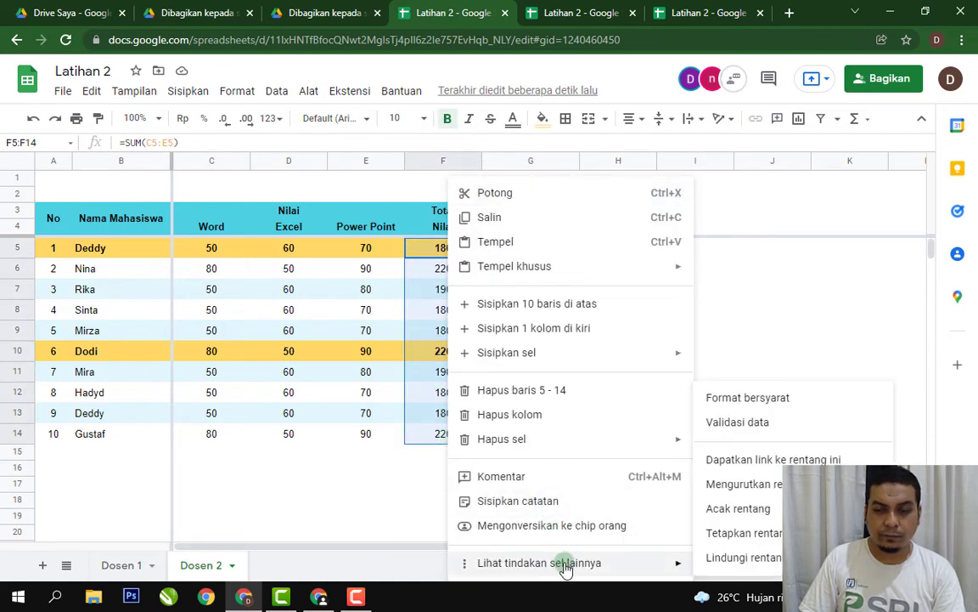
click(736, 558)
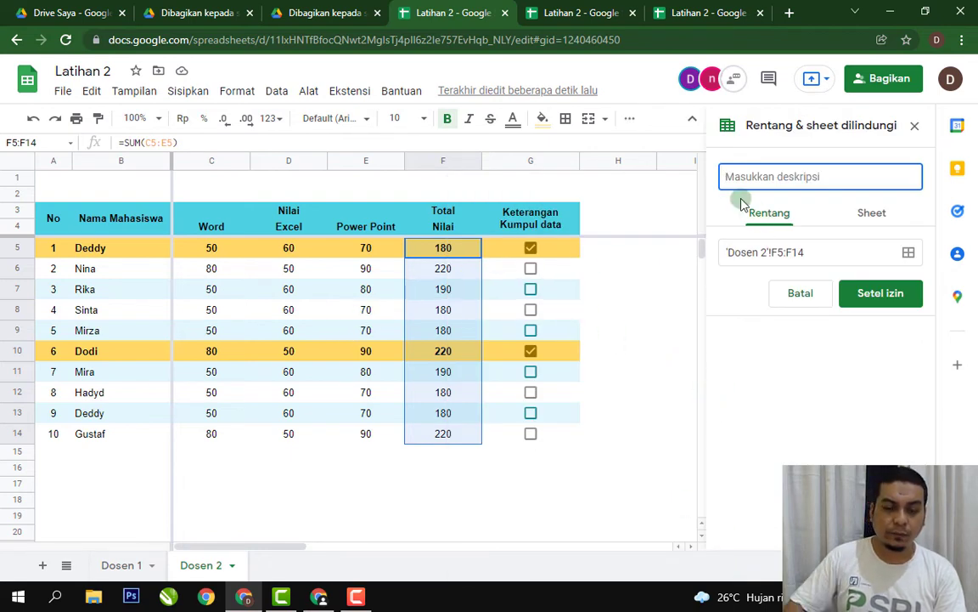
text(total)
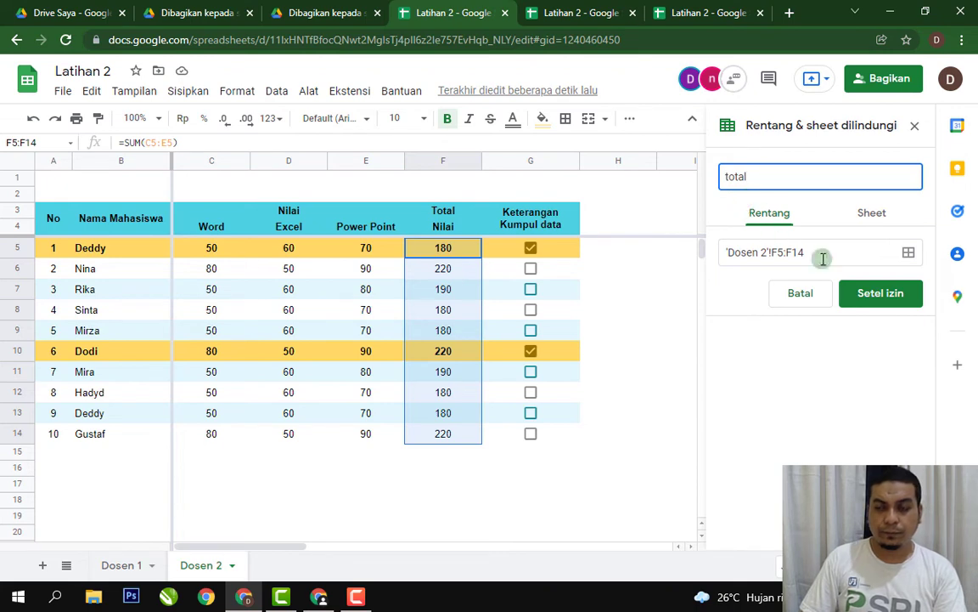
click(880, 294)
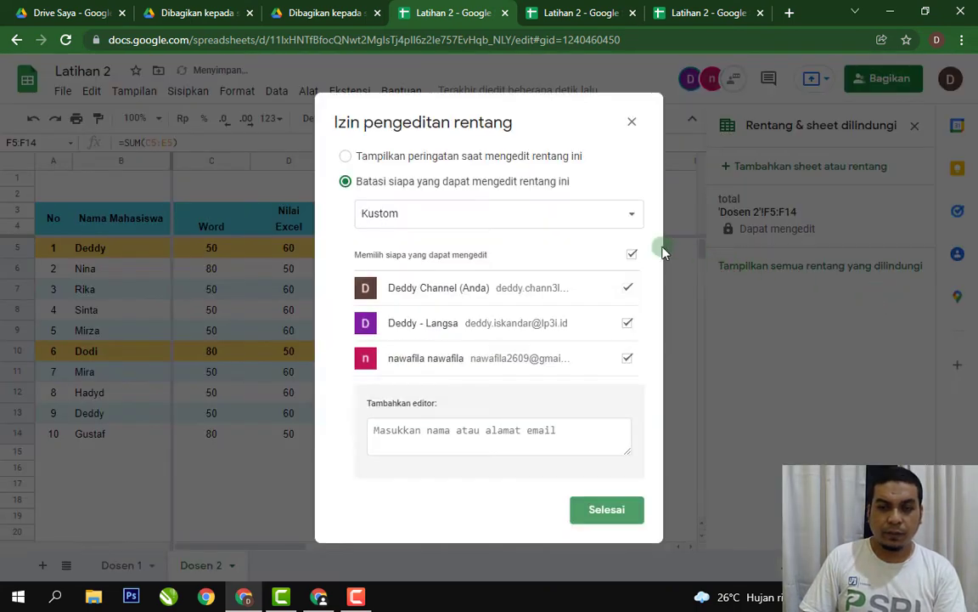
click(632, 254)
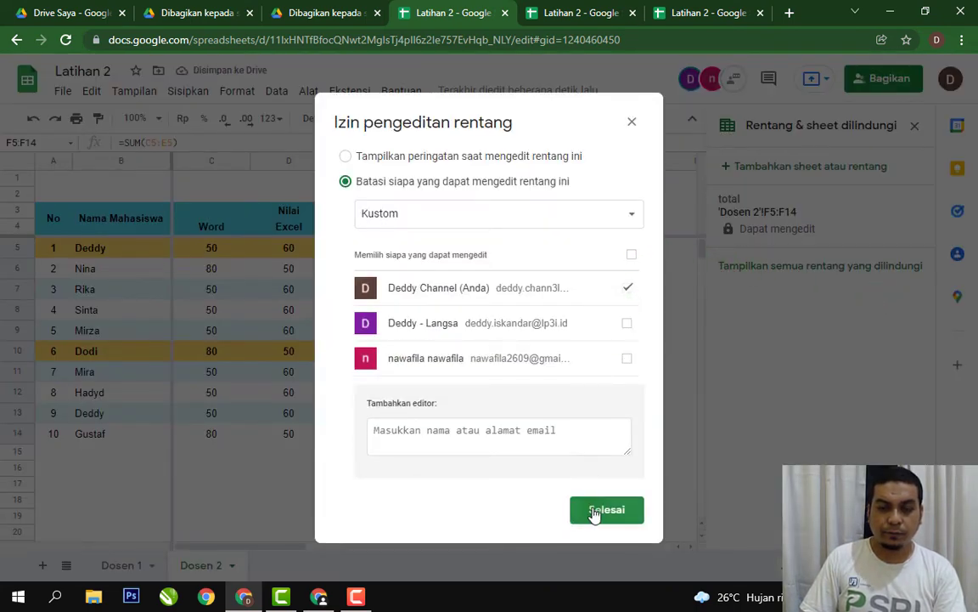
click(605, 509)
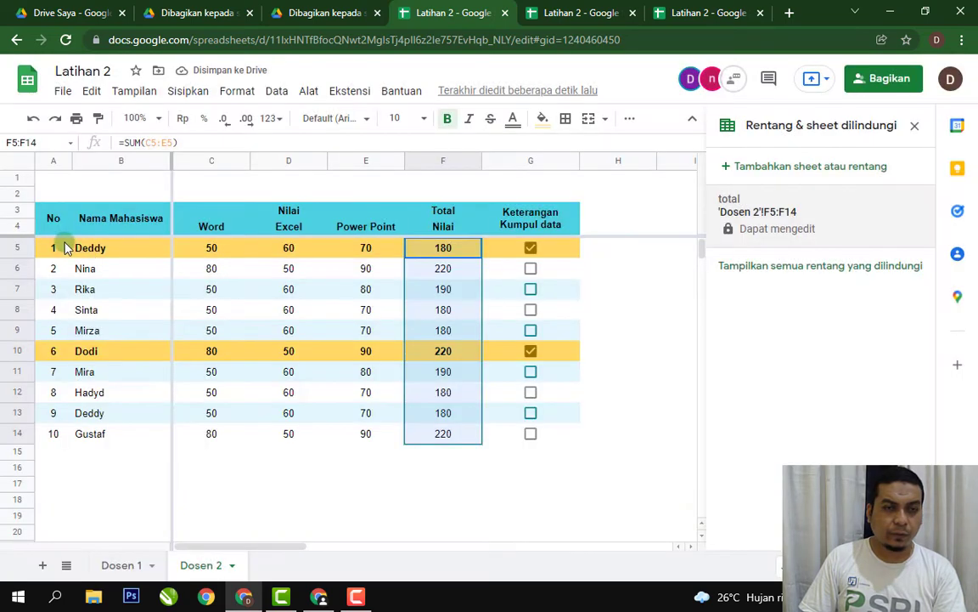
Step: Protect cells A5:B14 on Dosen 2 with the description "nama" for owner-only editing, and close the protected ranges list
drag(68, 247, 126, 447)
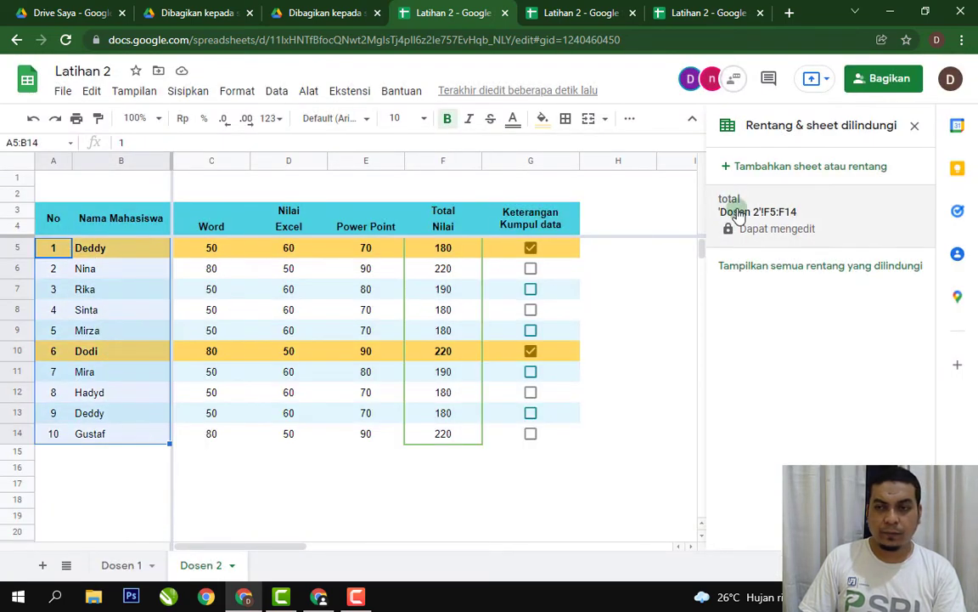
click(800, 167)
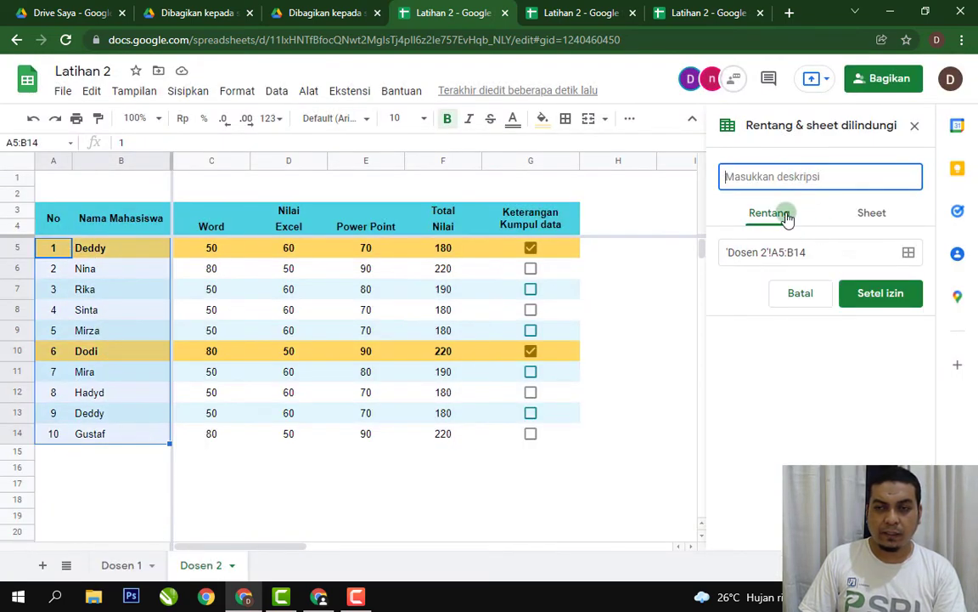
text(n)
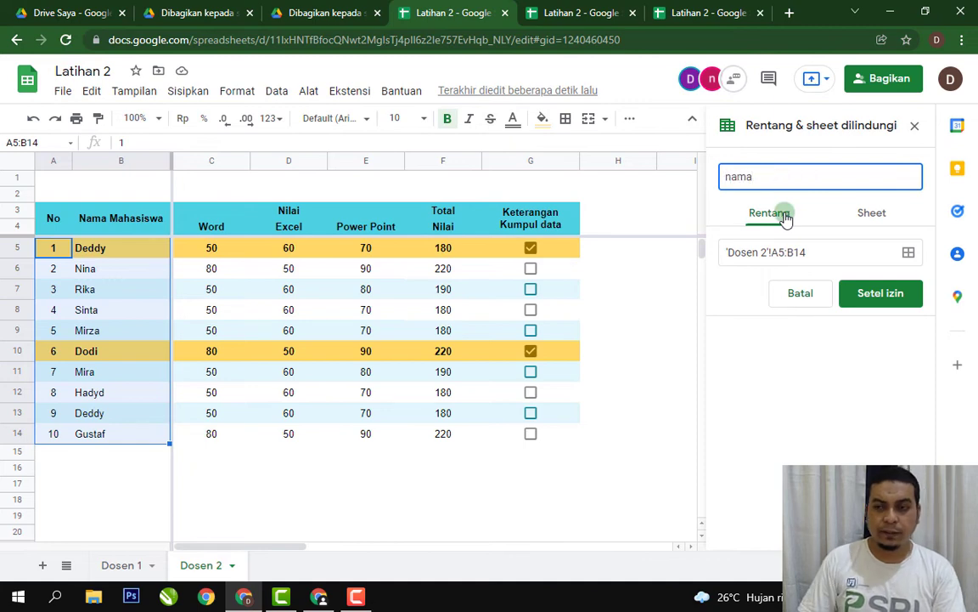
text(ama)
click(880, 293)
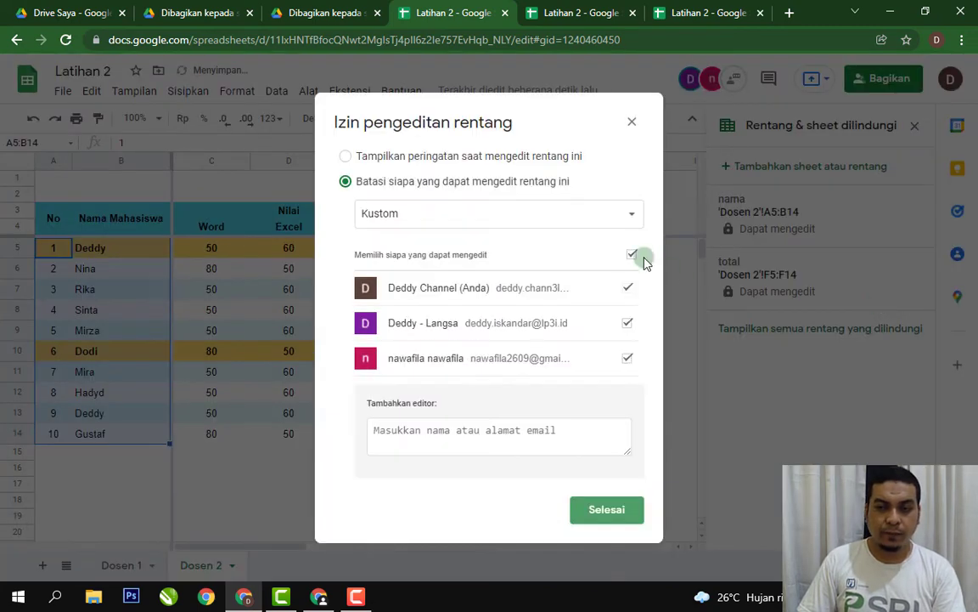
click(635, 256)
click(605, 509)
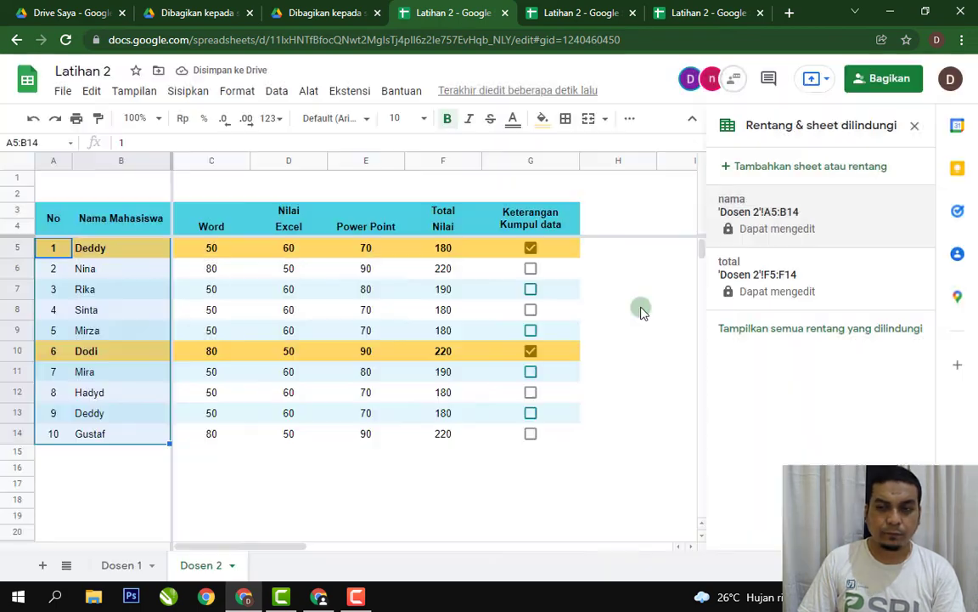
click(642, 308)
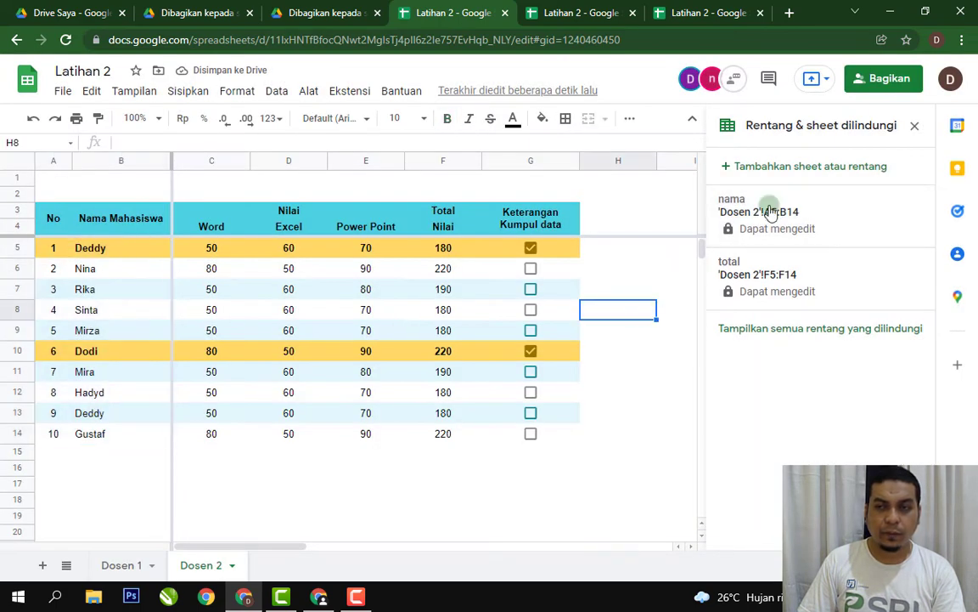
click(916, 126)
click(679, 269)
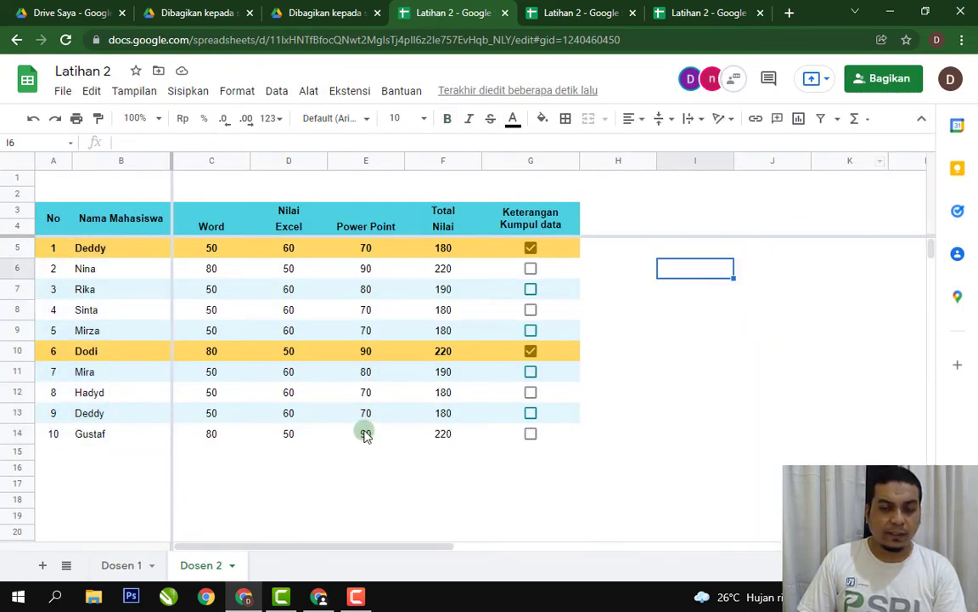
click(129, 565)
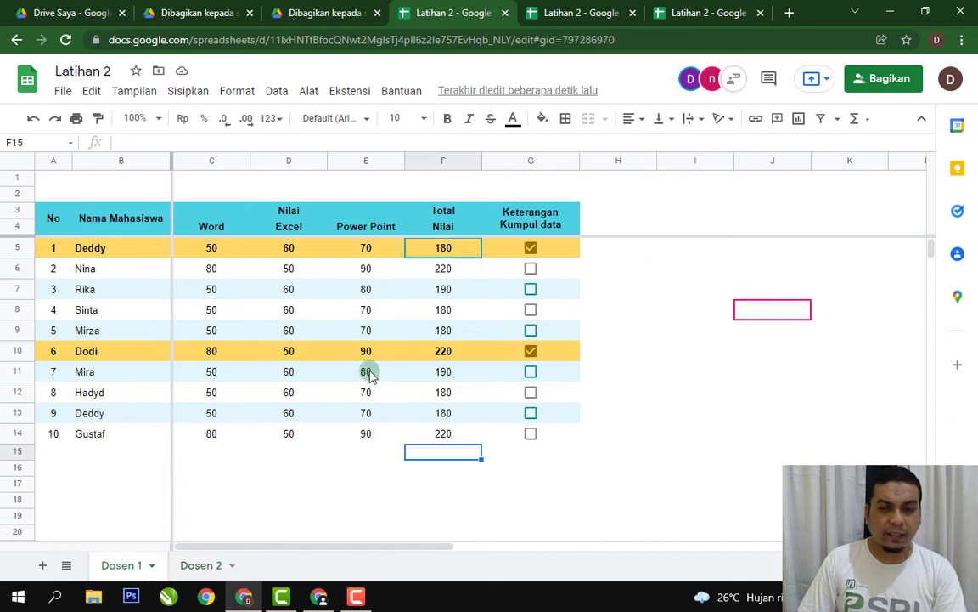
click(666, 347)
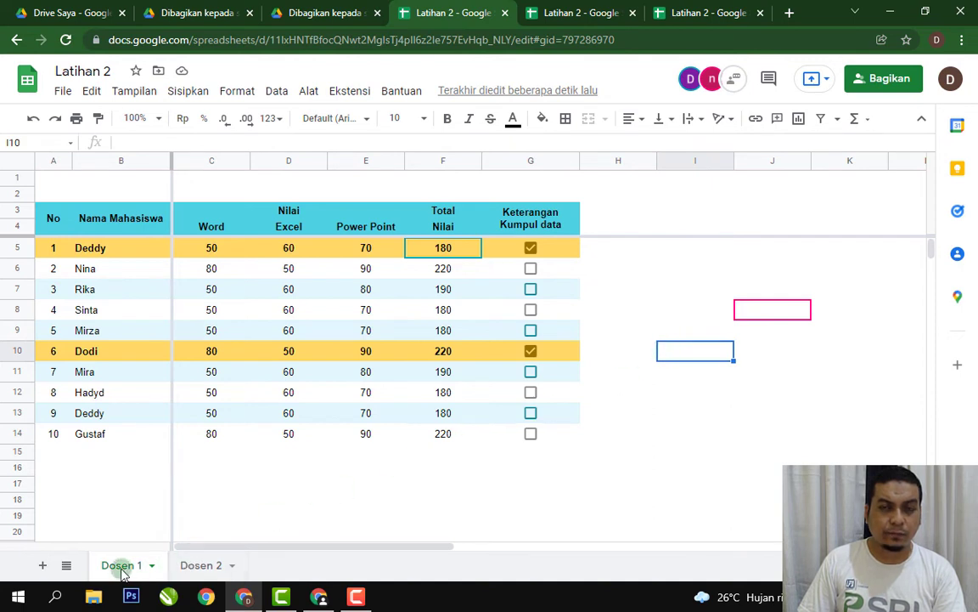
click(202, 565)
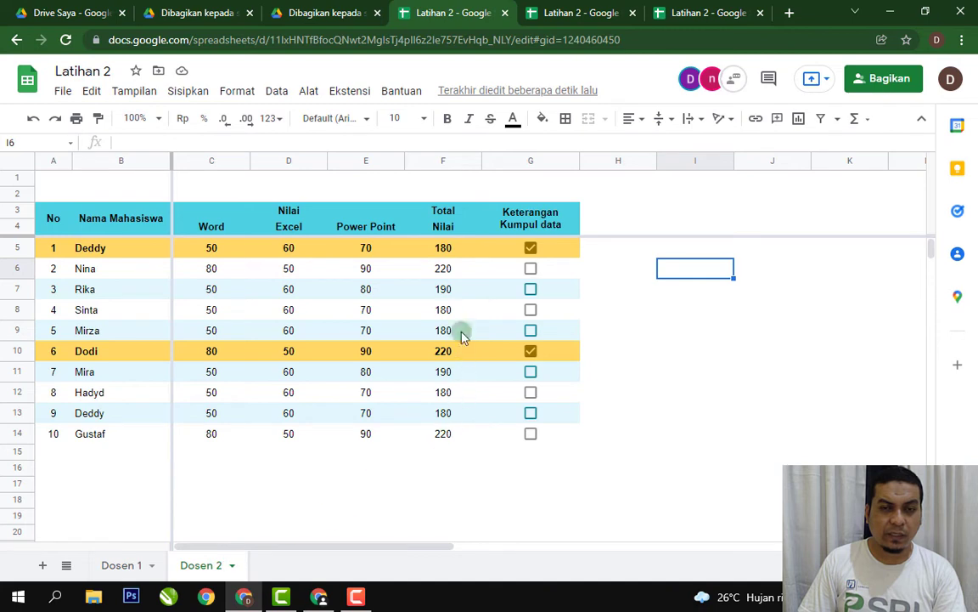
Step: Protect the whole Dosen 1 sheet with the description "dosen 1", allowing only the owner and the first other listed editor to edit
click(127, 567)
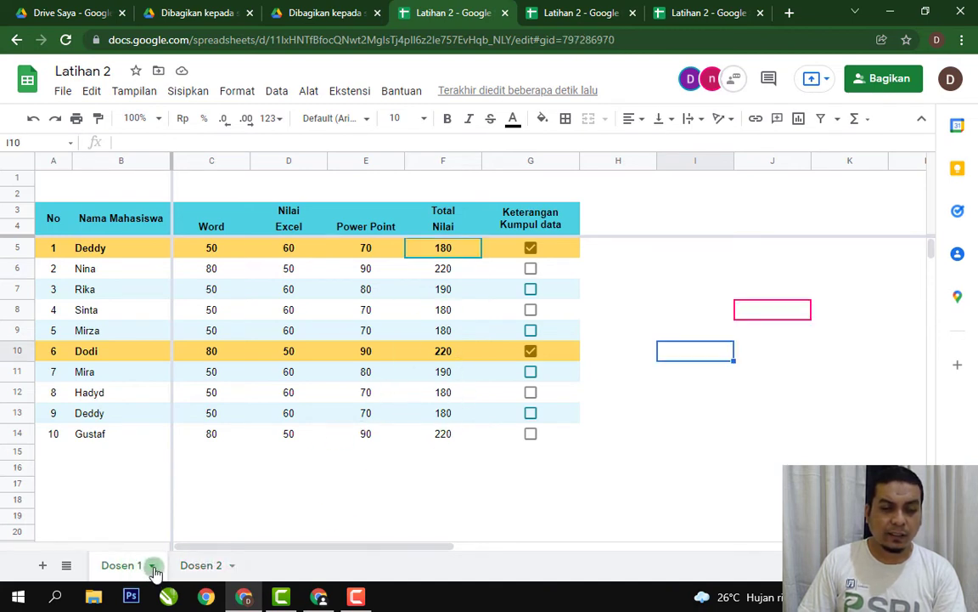
click(152, 565)
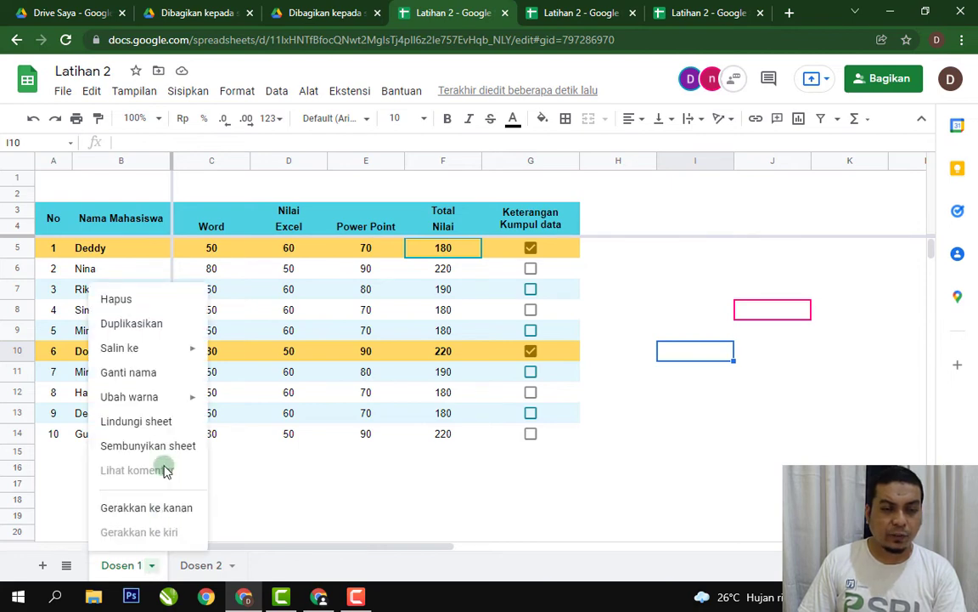
click(164, 422)
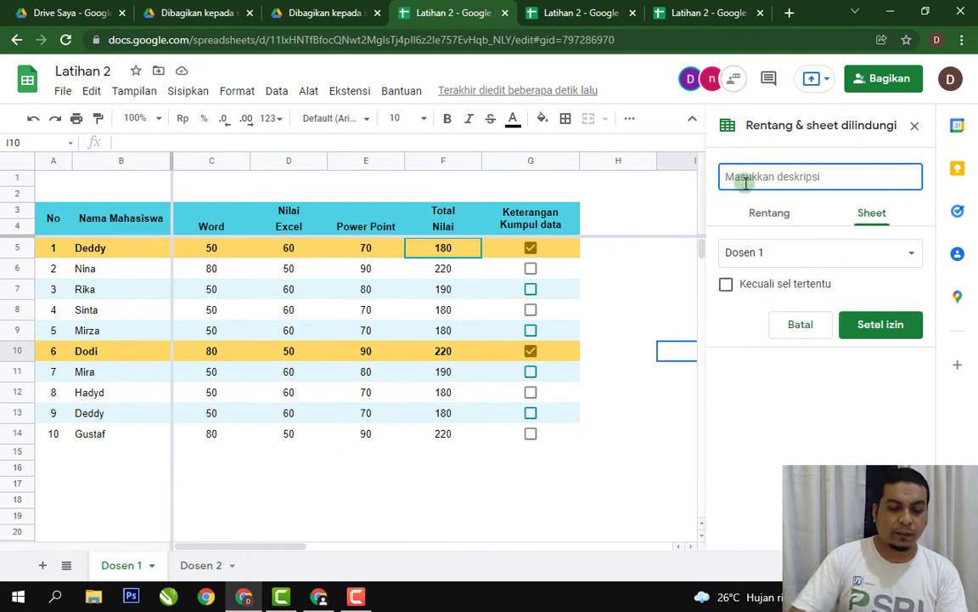
text(dosen 1)
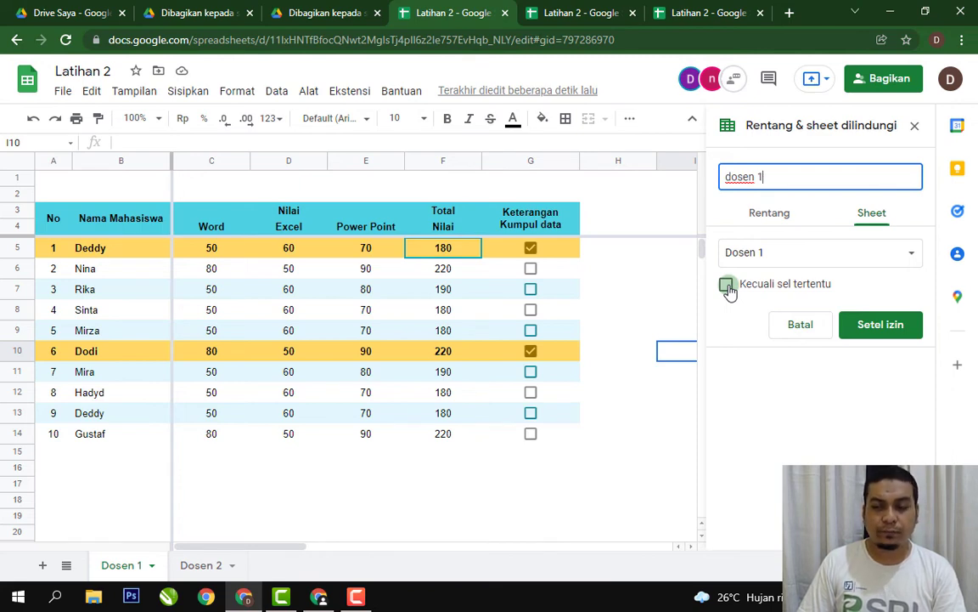
click(883, 327)
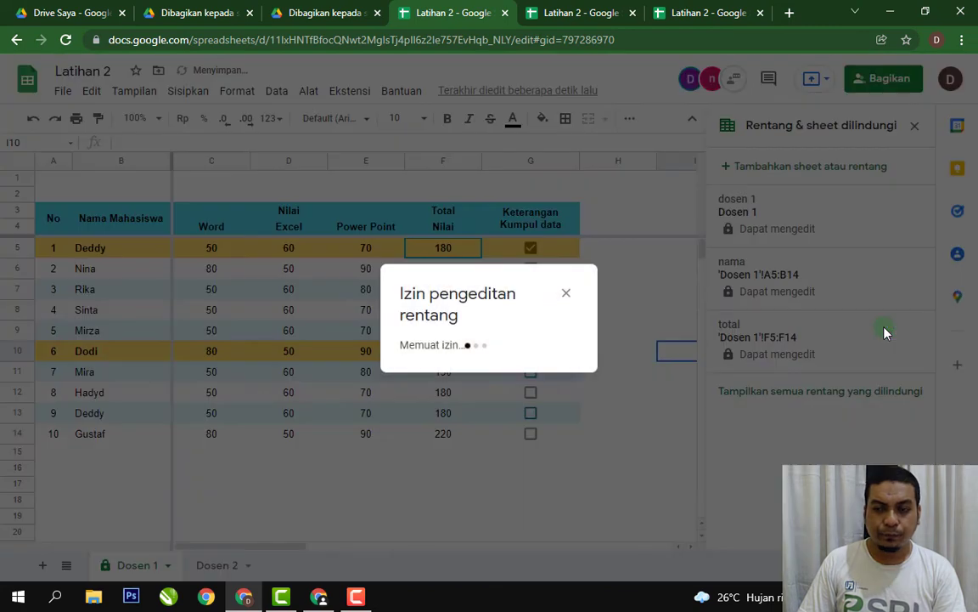
click(633, 255)
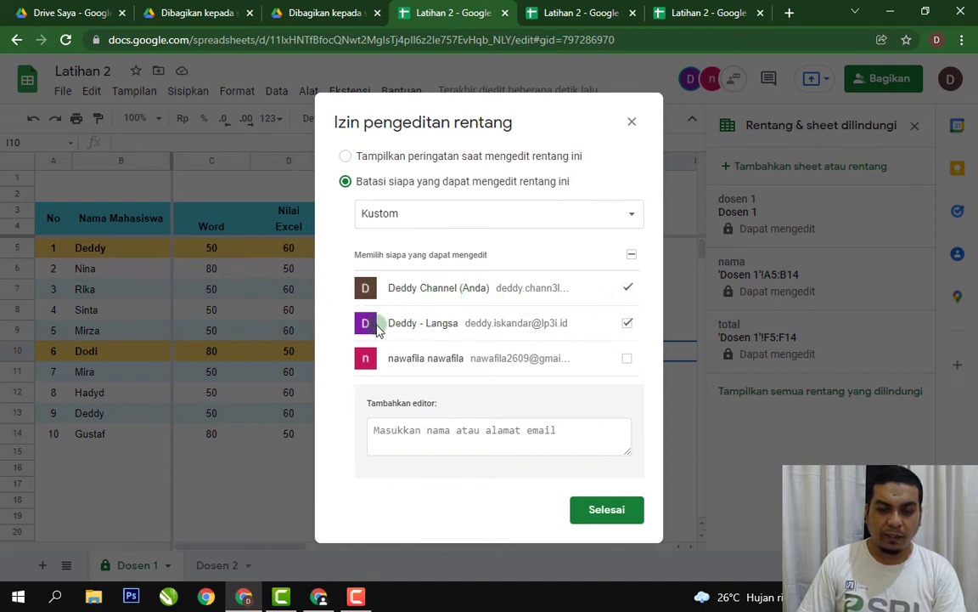
click(604, 512)
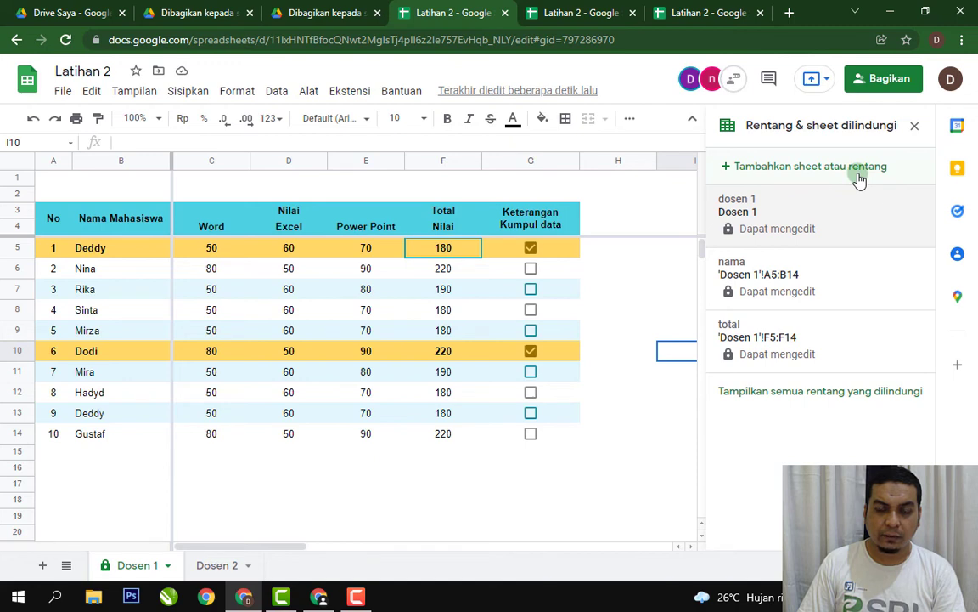
Step: Add whole-sheet protection to Dosen 2 with the description "dosen 2"
click(227, 564)
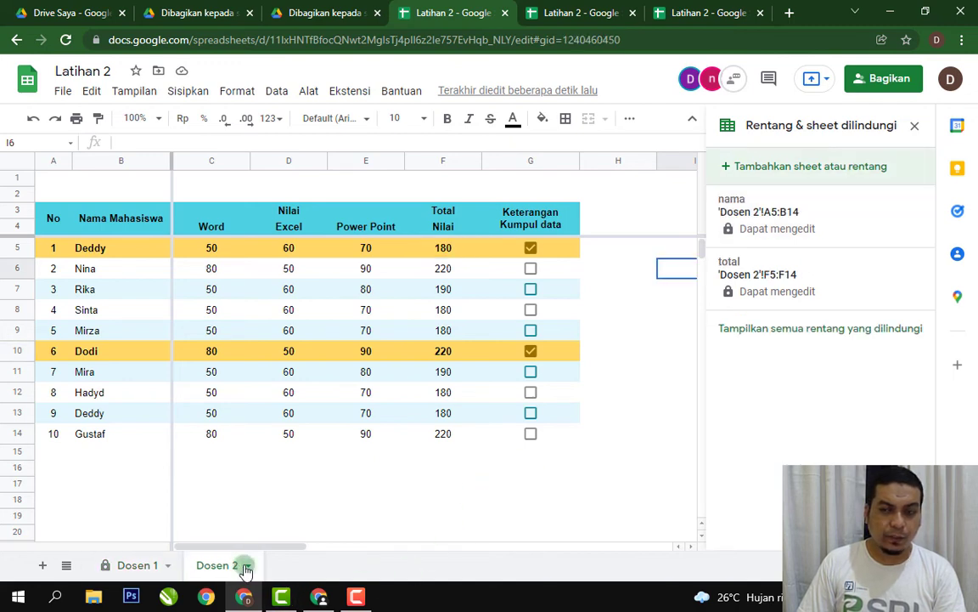
click(245, 566)
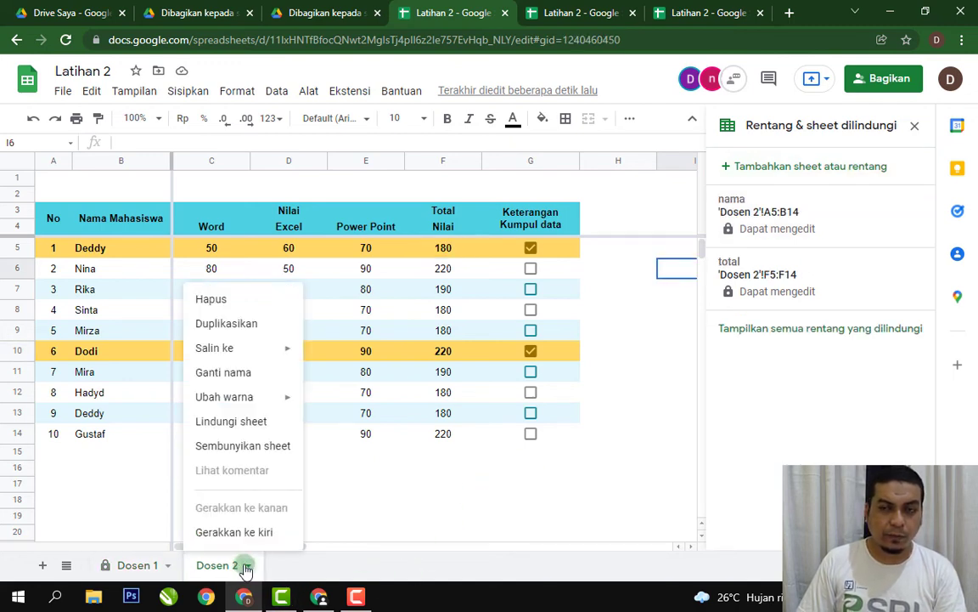
click(459, 515)
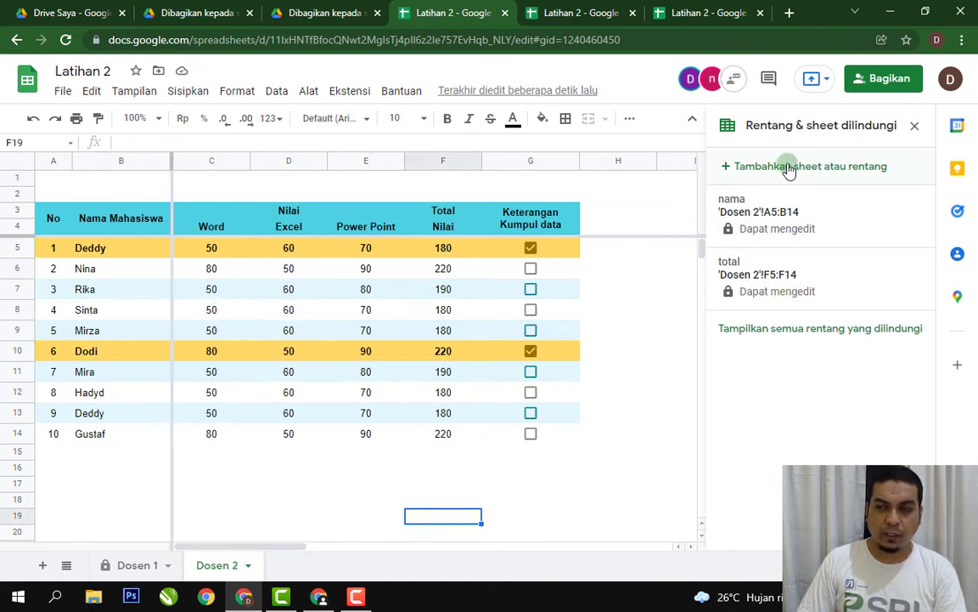
click(846, 168)
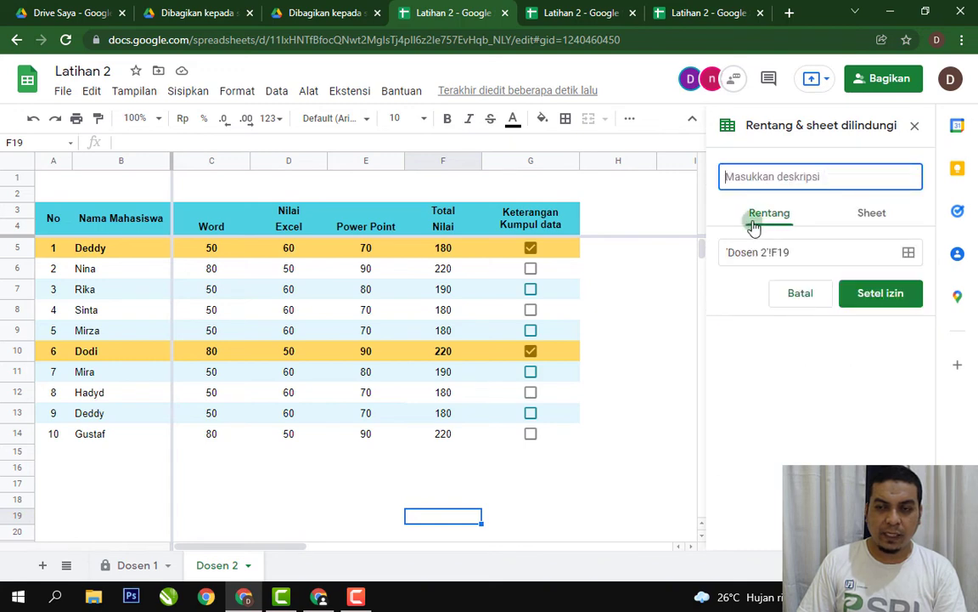
click(881, 218)
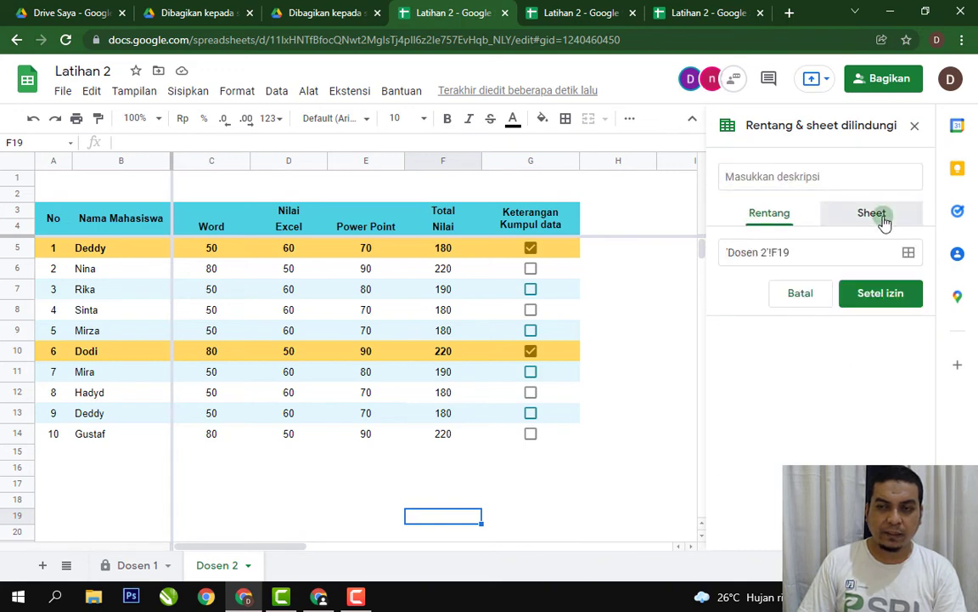
click(794, 183)
text(dosen 2)
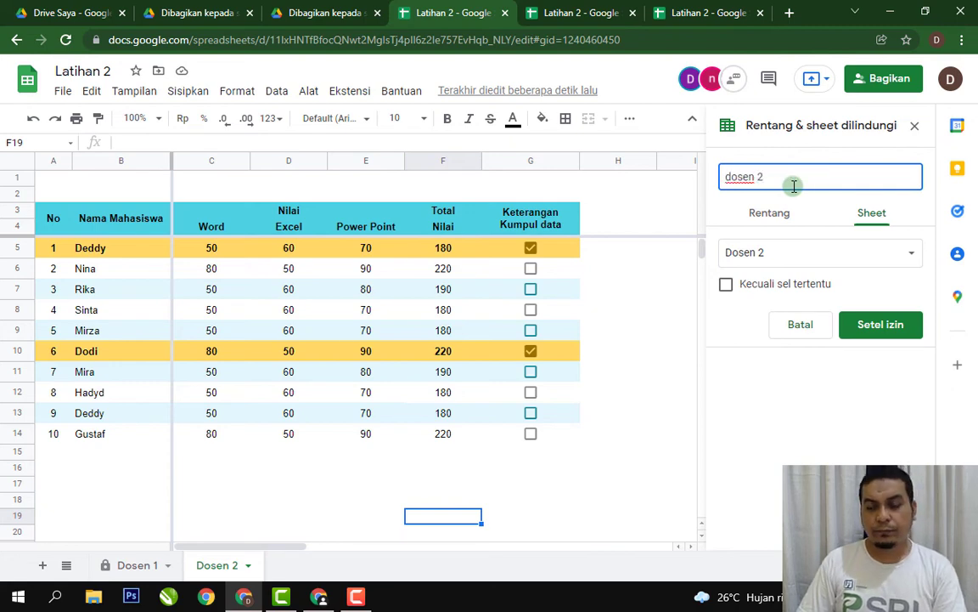
click(880, 324)
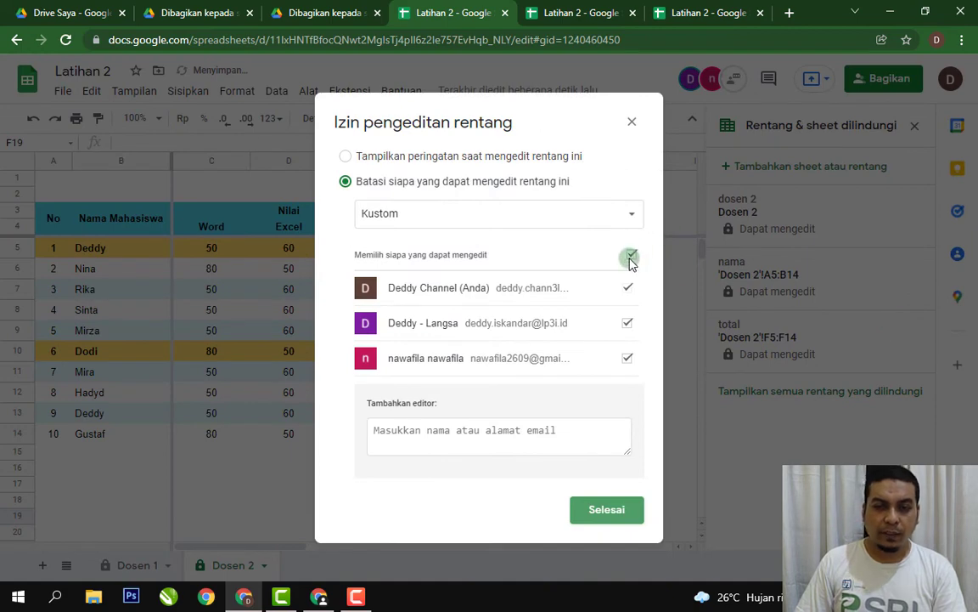
Step: Restrict editing of Dosen 2 to the owner and the last listed editor, and close the protected ranges list
click(631, 254)
click(628, 323)
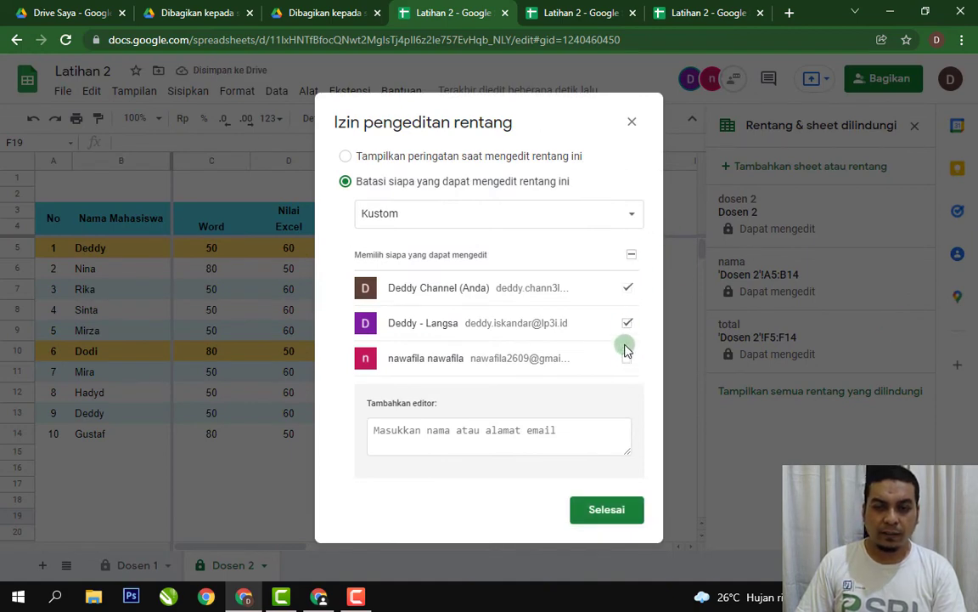
click(626, 324)
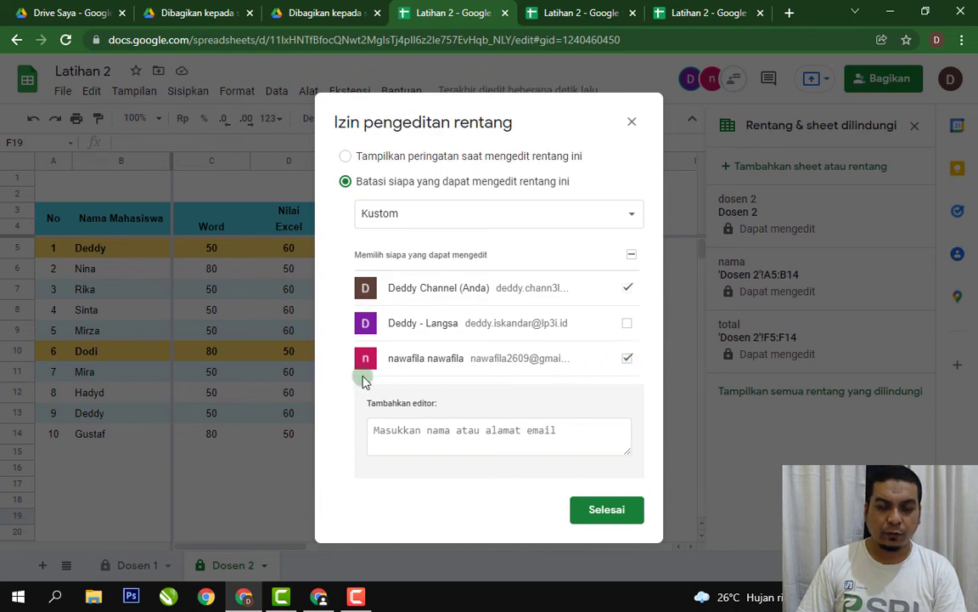
click(597, 515)
click(626, 394)
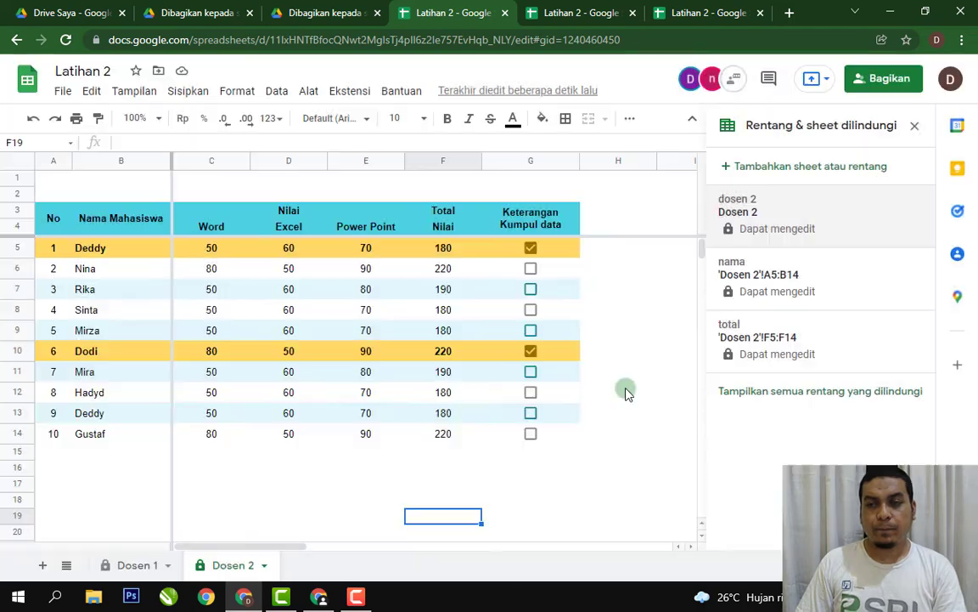
click(917, 128)
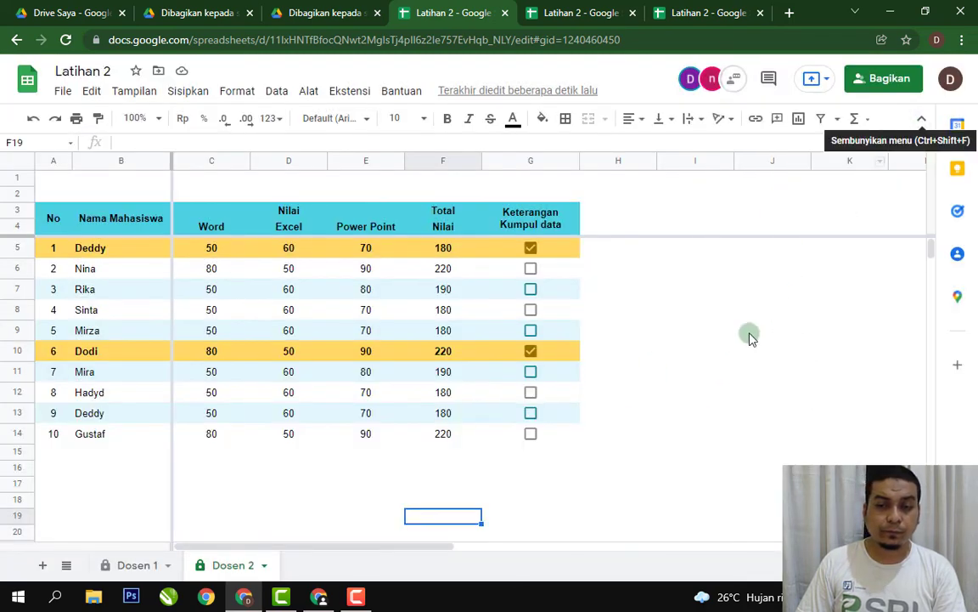
click(700, 386)
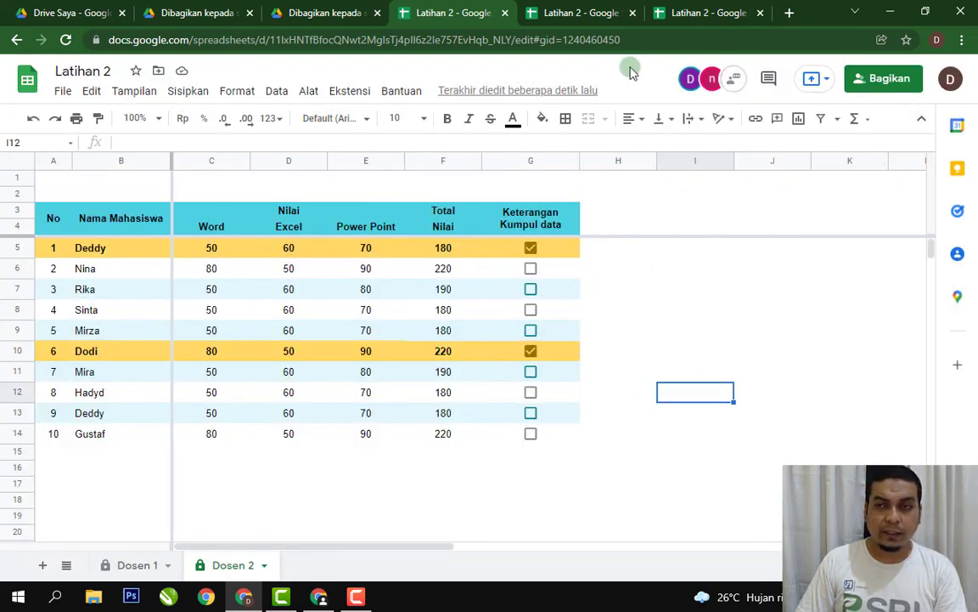
Step: Switch to the Latihan 2 tab of the editor allowed on Dosen 1 and set Word score C5 there to 70
click(590, 15)
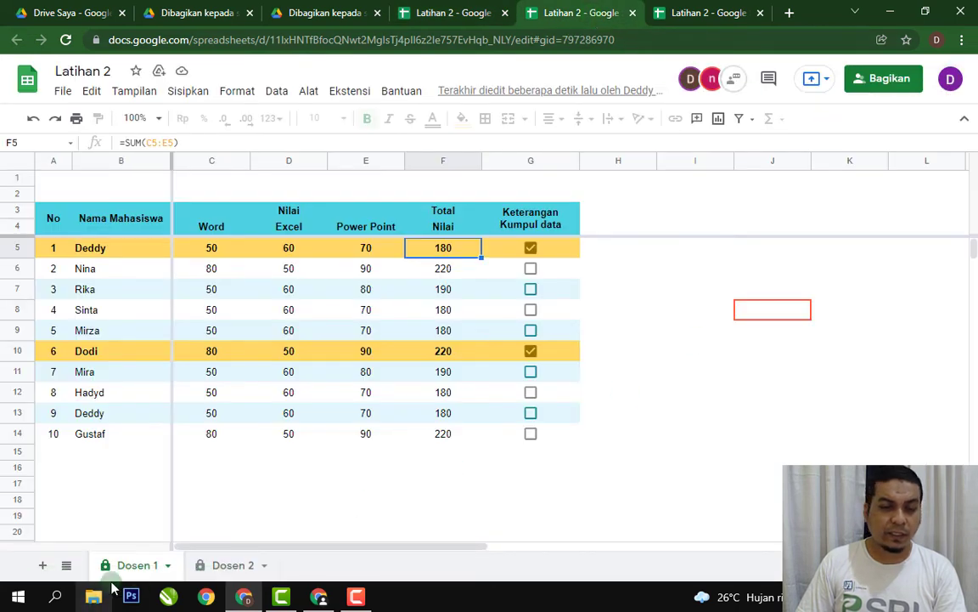
click(211, 251)
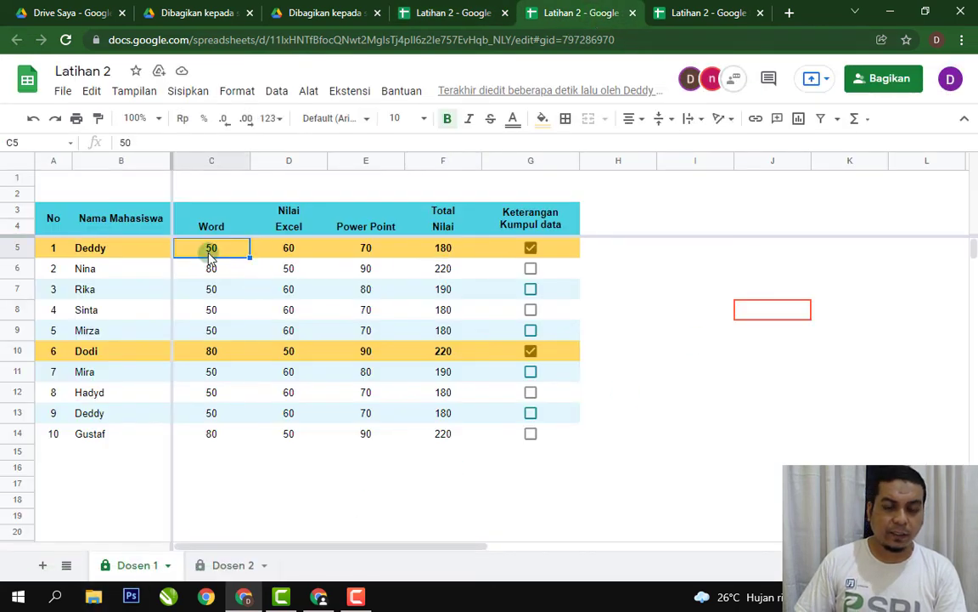
text(70)
key(Return)
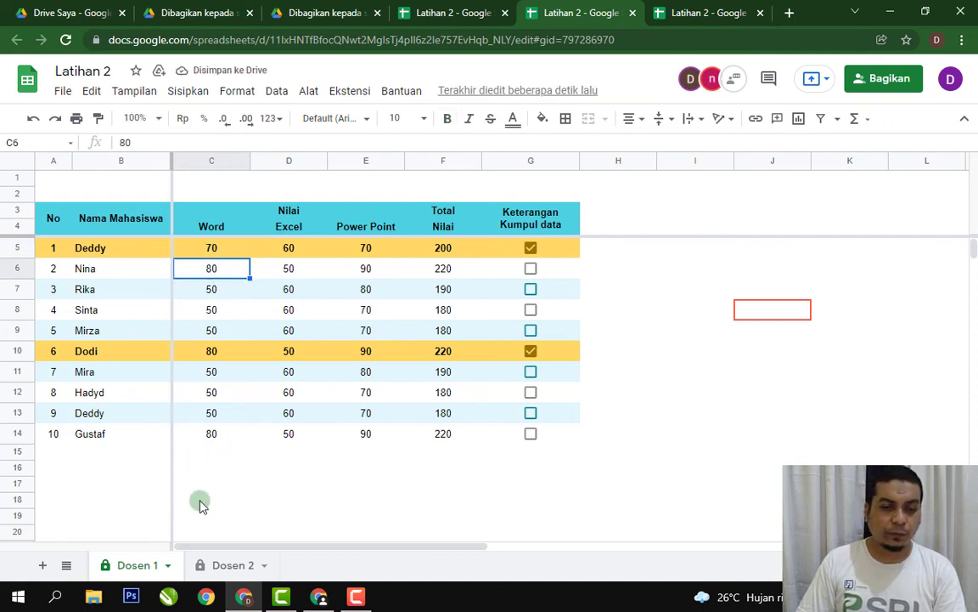
Step: Check on Dosen 2 whether this editor account can edit the Word score cells in column C
click(229, 568)
click(210, 289)
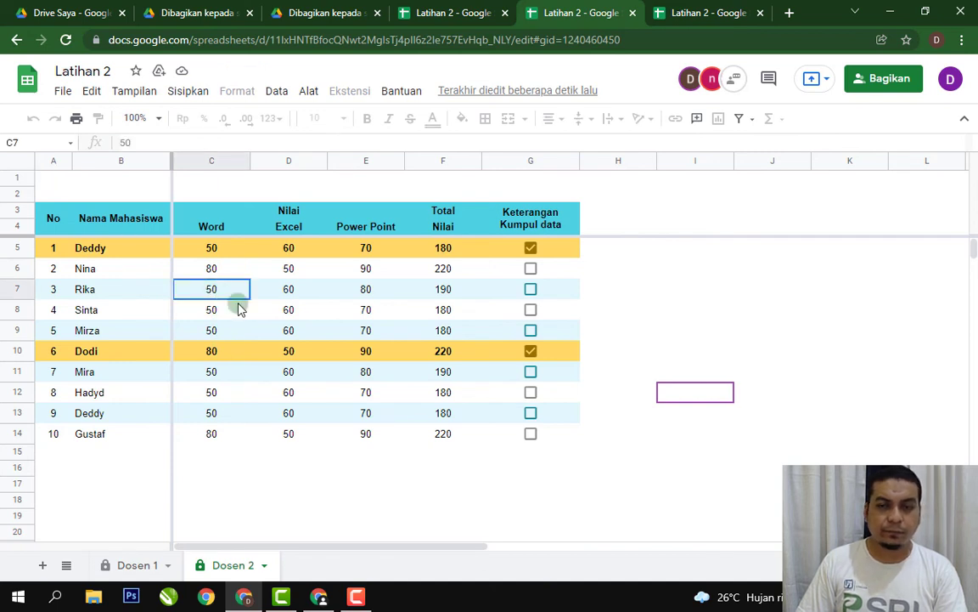
click(211, 268)
click(214, 309)
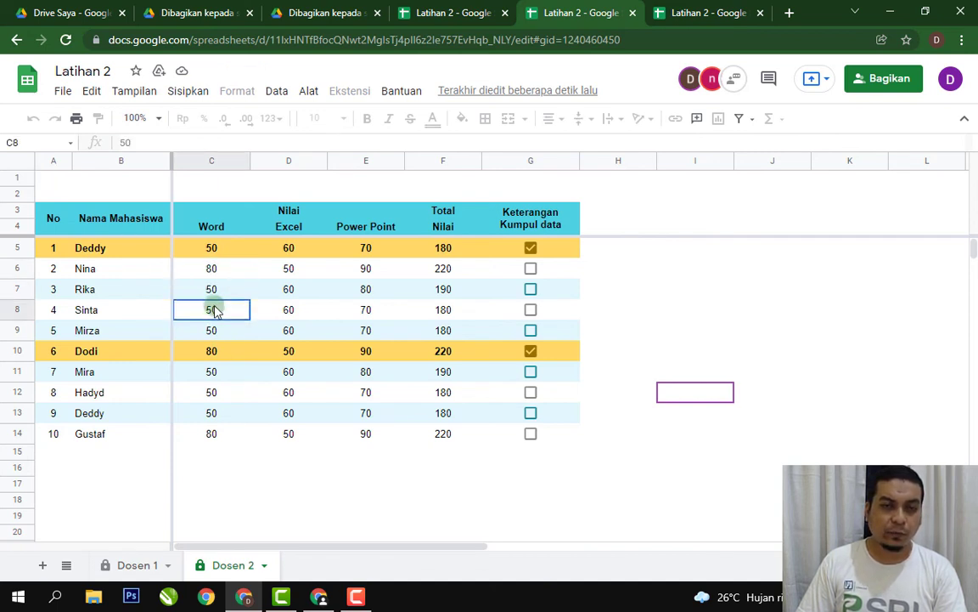
click(212, 291)
click(211, 250)
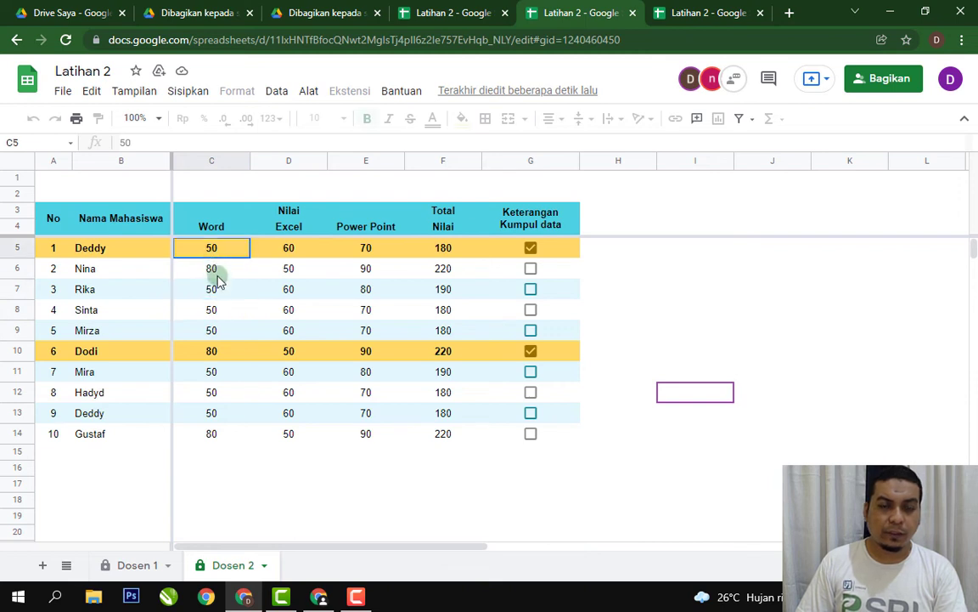
click(217, 293)
click(217, 330)
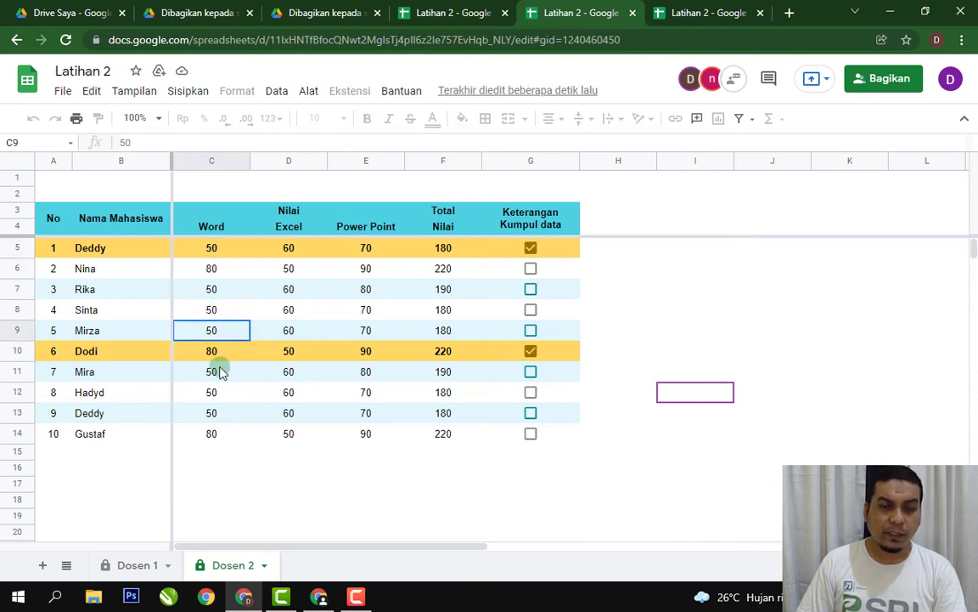
click(214, 373)
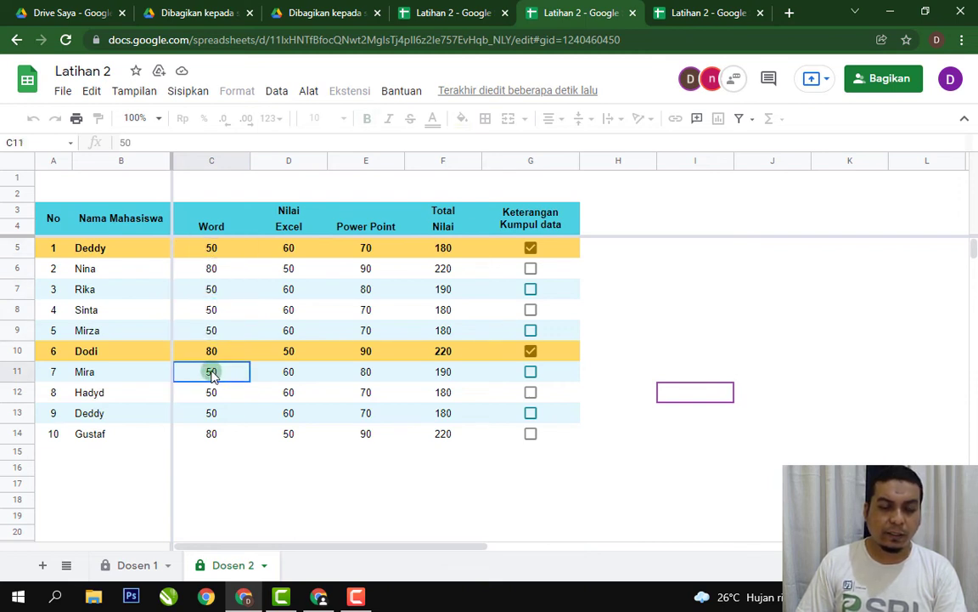
click(212, 352)
click(210, 324)
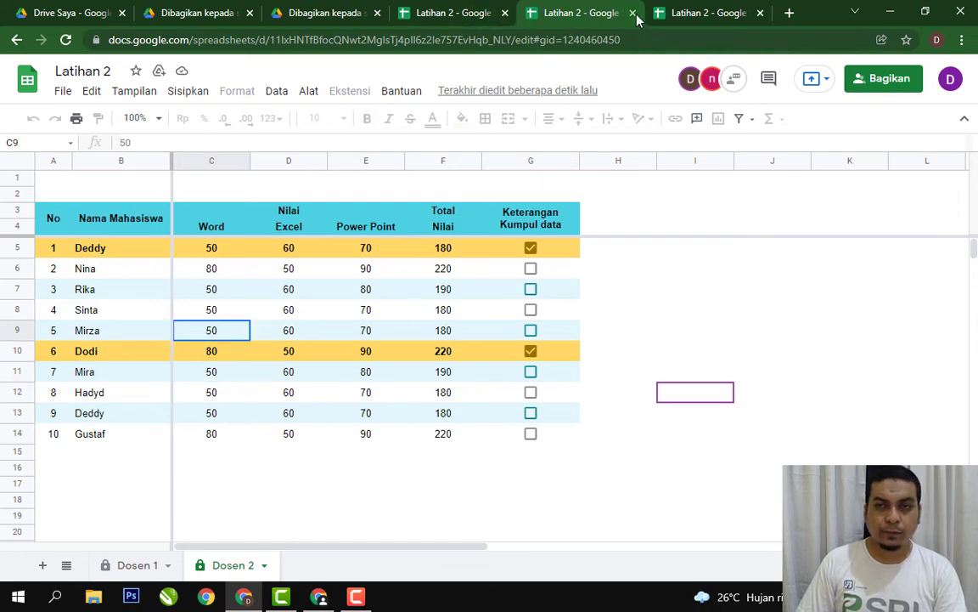
Step: Switch to the other editor's Latihan 2 tab and check whether Word scores on Dosen 1 can be edited
click(684, 12)
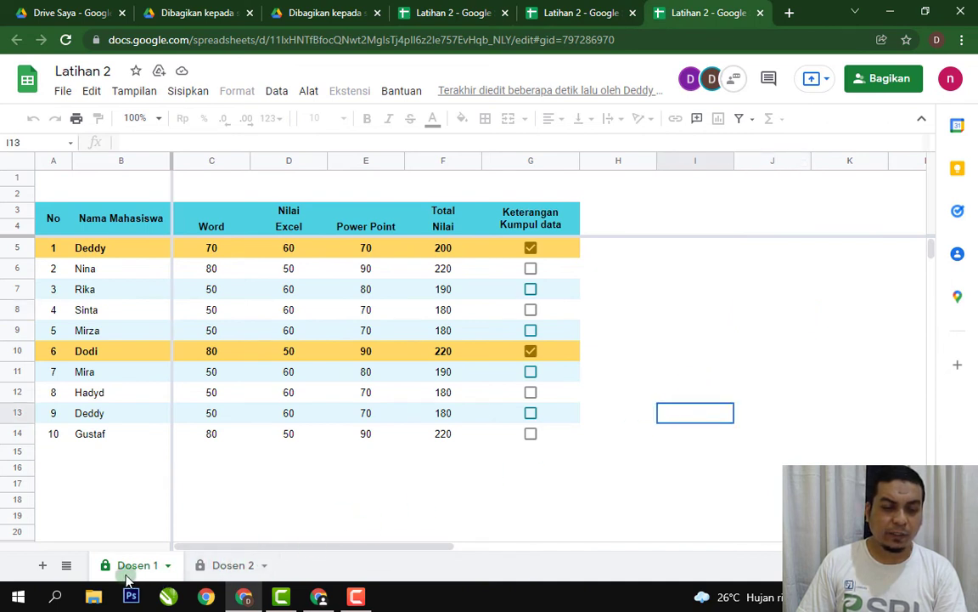
click(213, 309)
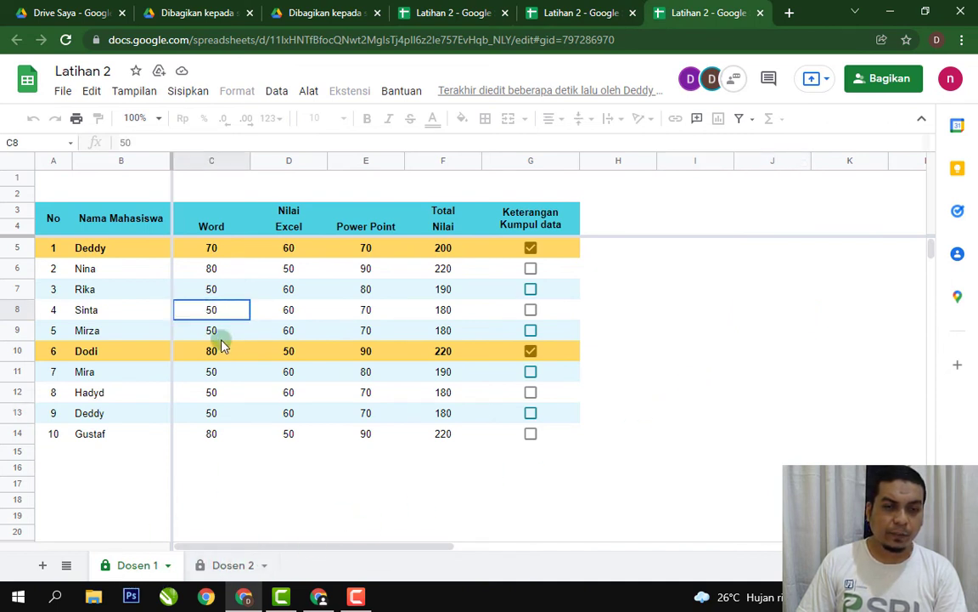
click(218, 391)
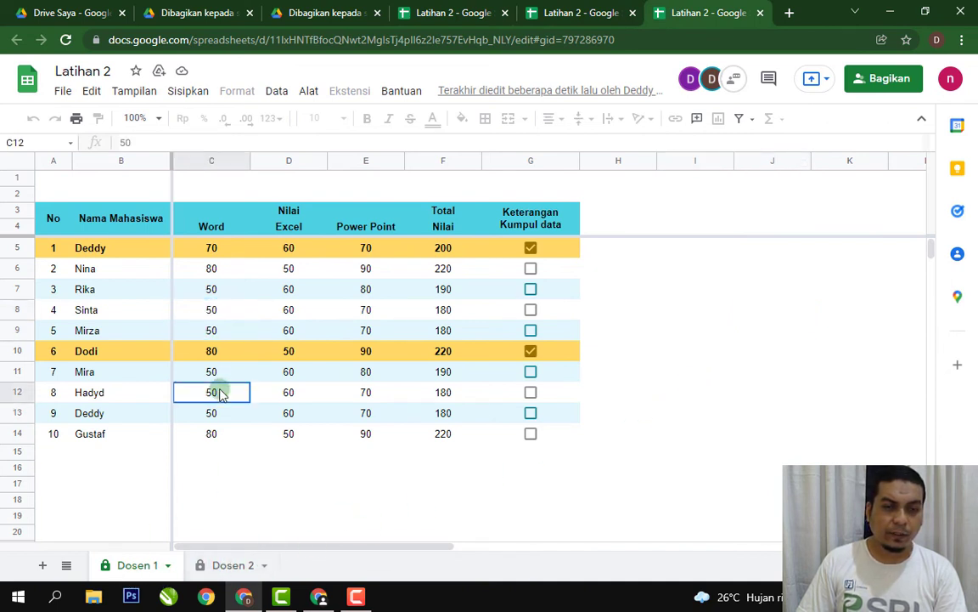
Step: On Dosen 2, set the Excel scores in D5 to 80 and D8 to 90 from this editor account
click(226, 566)
click(294, 502)
click(289, 247)
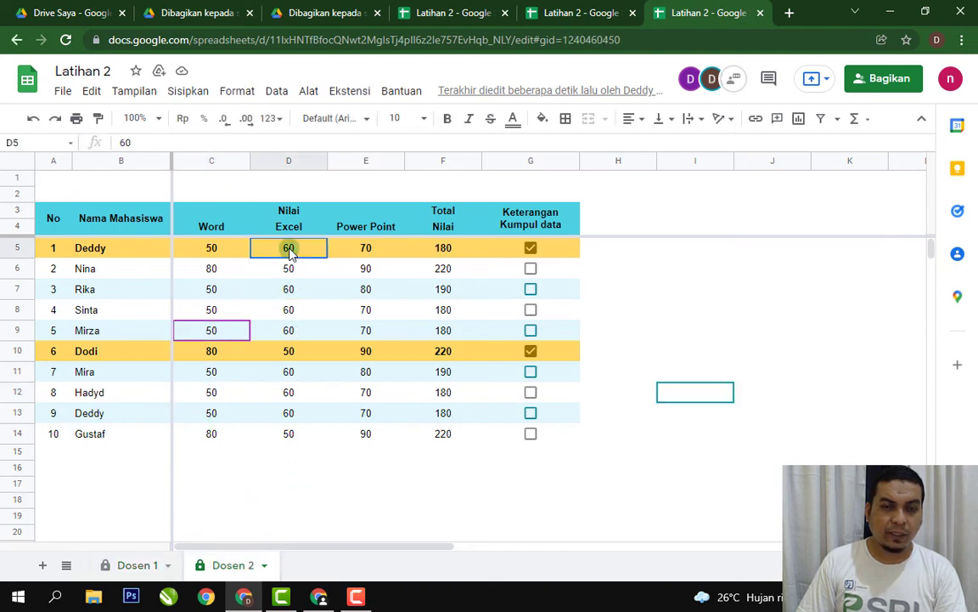
text(80)
key(Return)
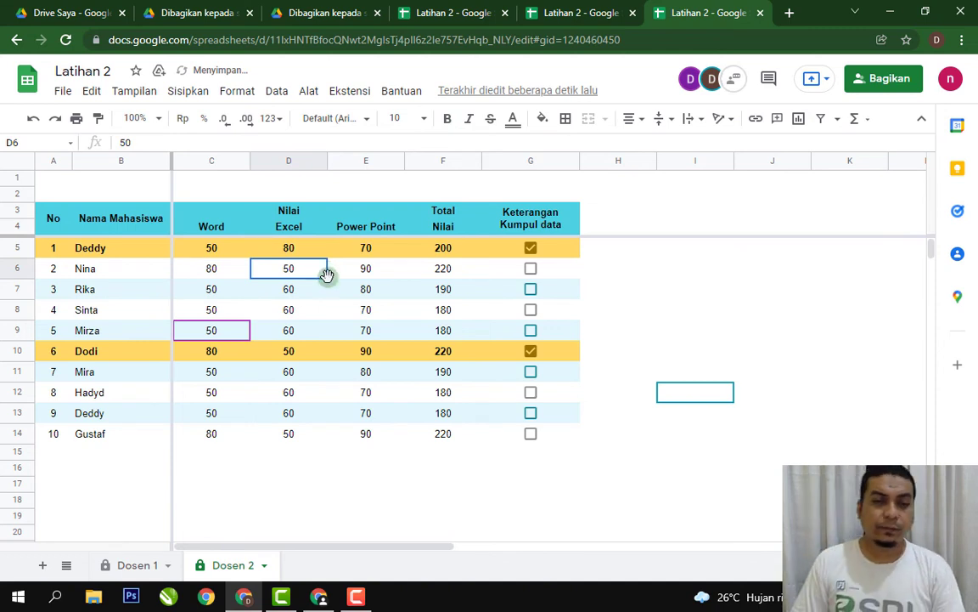
click(293, 311)
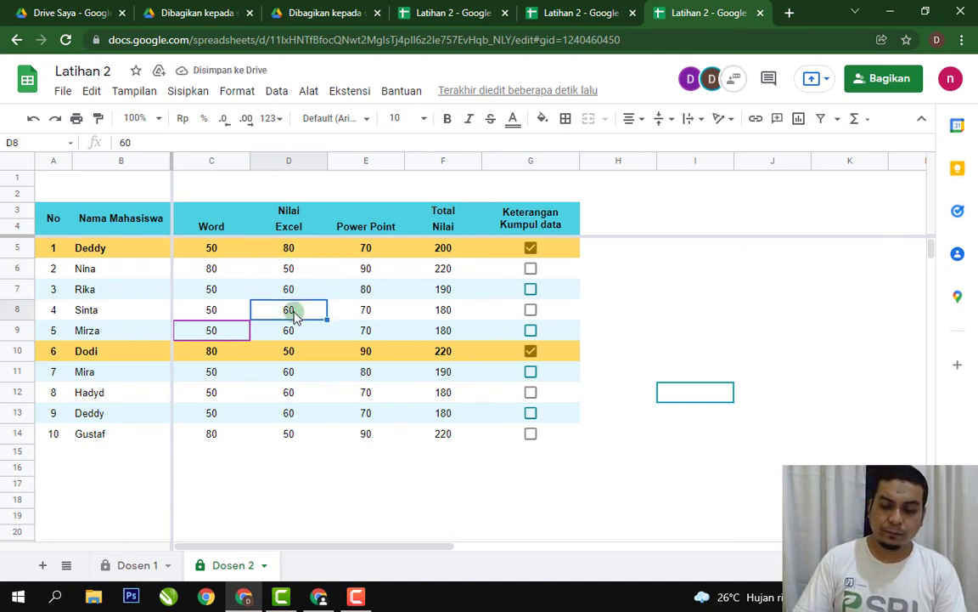
text(90)
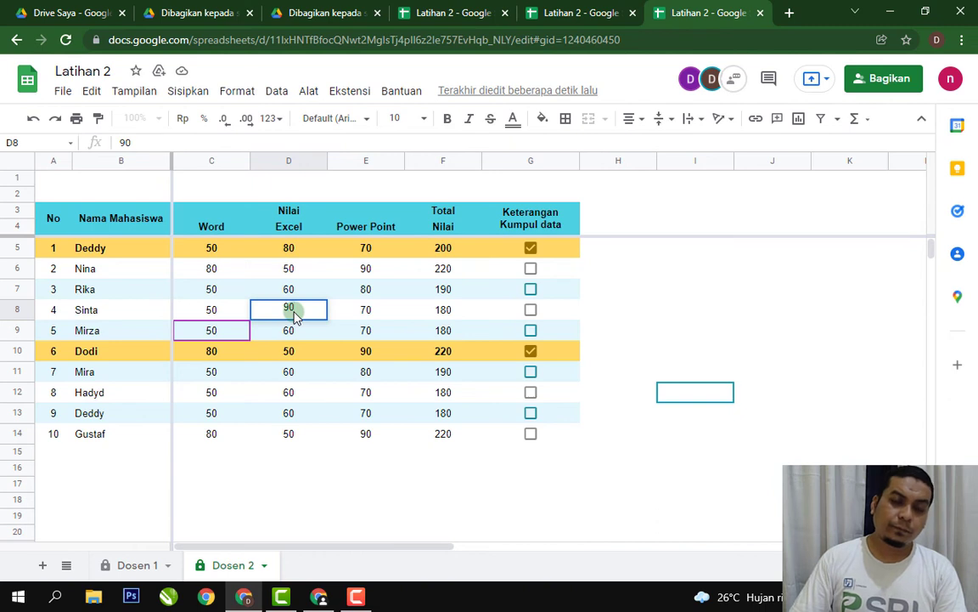
key(Return)
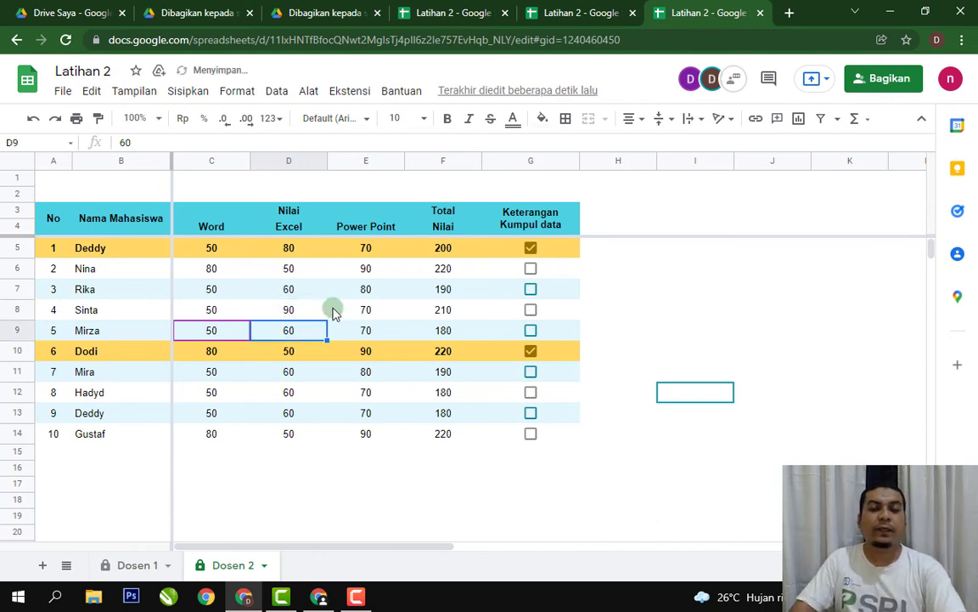
click(666, 291)
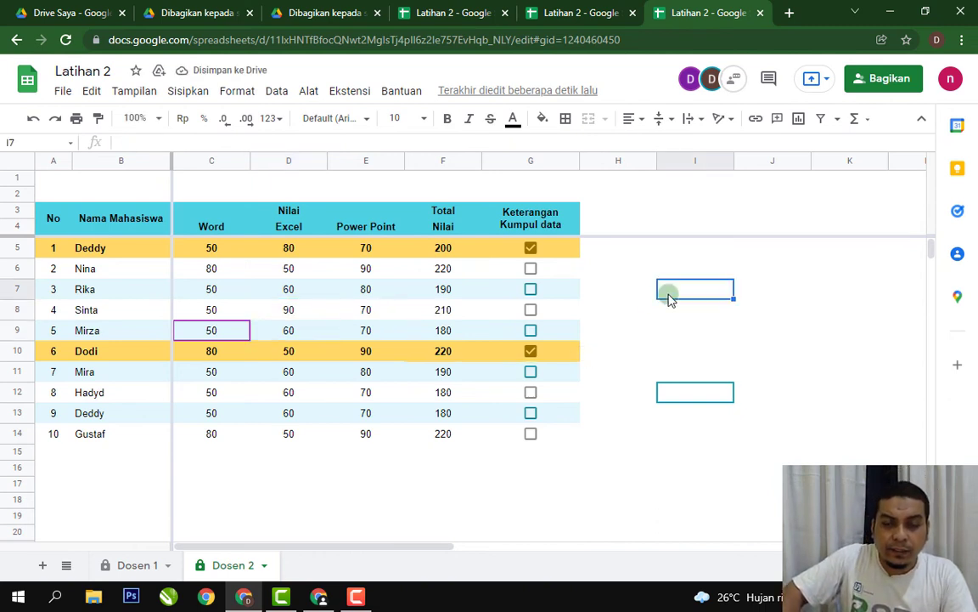
Step: Switch to the owner's Latihan 2 tab and tick the Keterangan Kumpul data checkbox in G14 on both Dosen 2 and Dosen 1
click(459, 15)
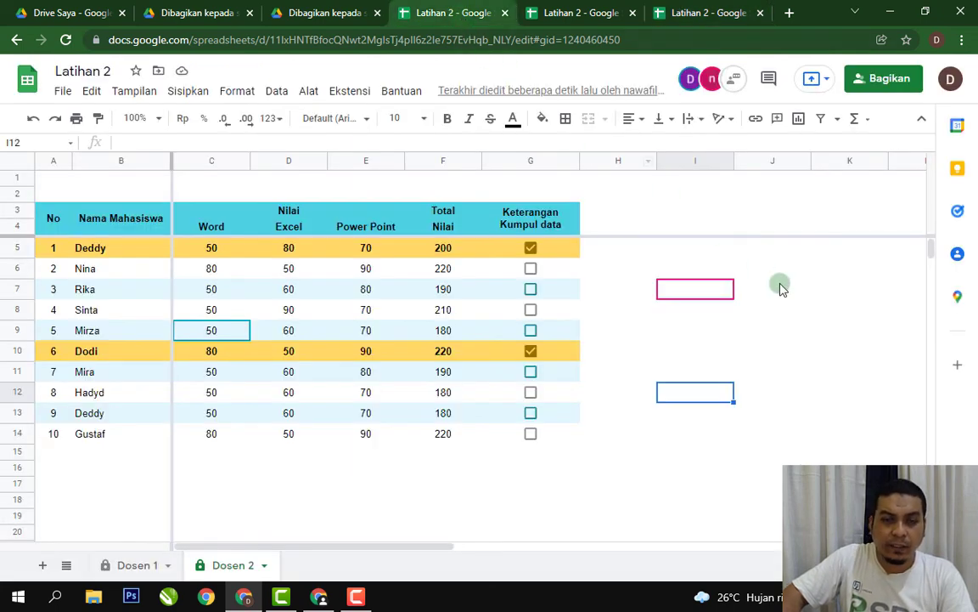
click(775, 287)
click(255, 501)
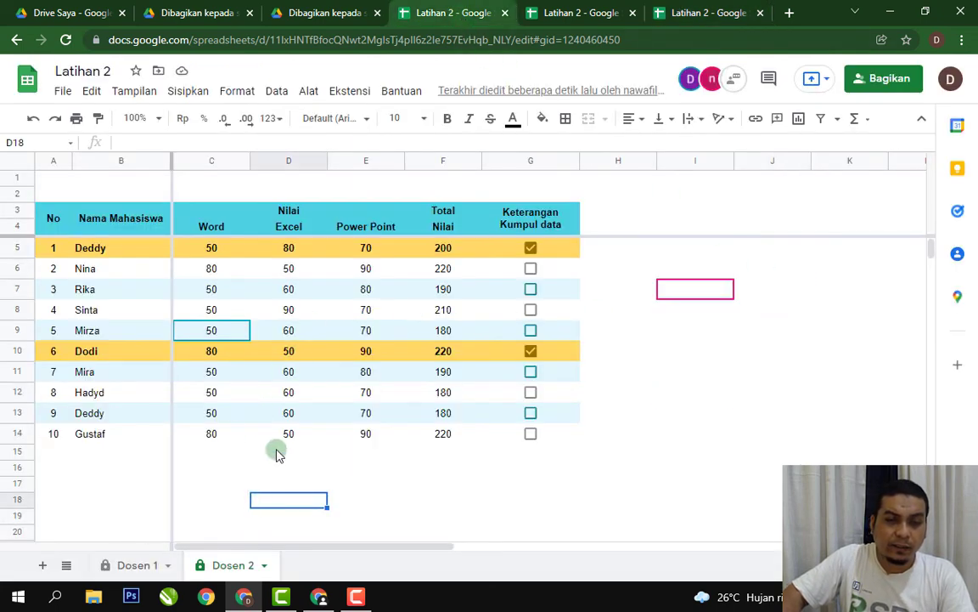
click(532, 434)
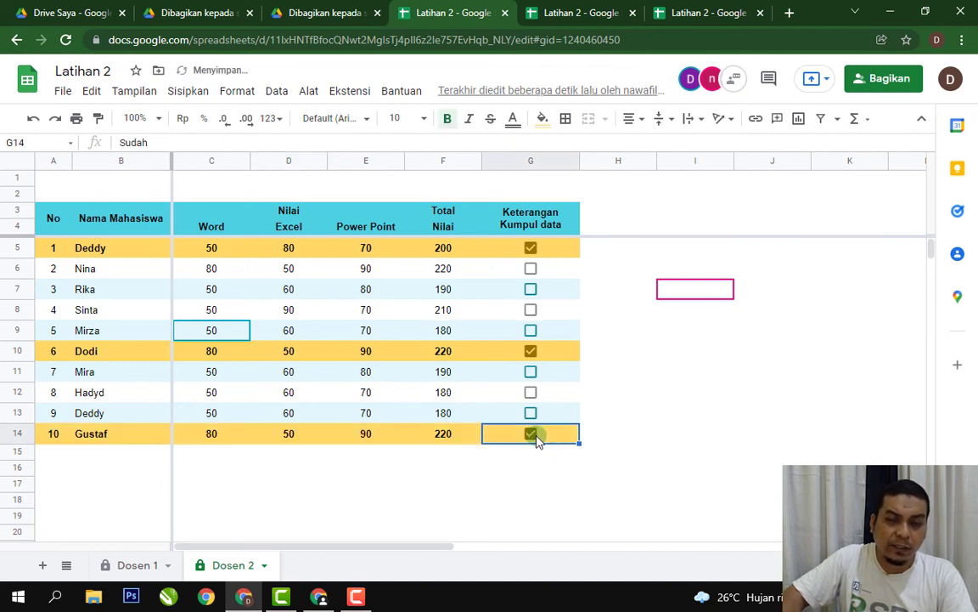
click(135, 564)
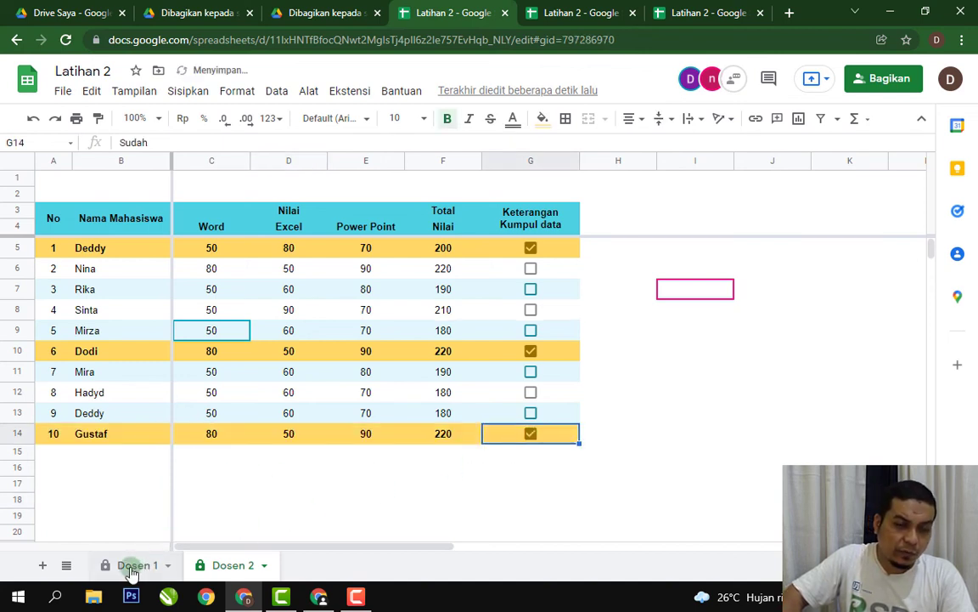
click(531, 434)
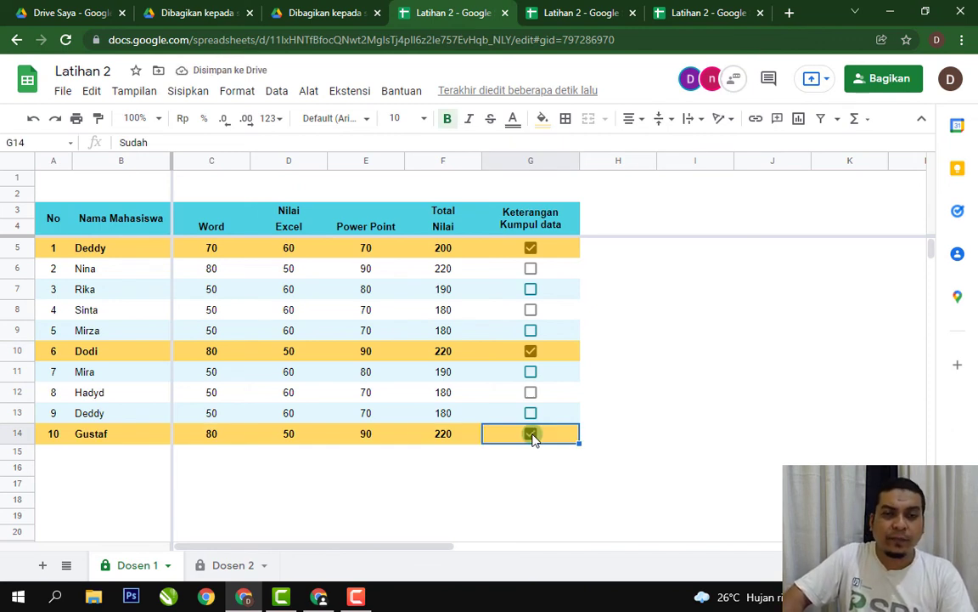
click(678, 290)
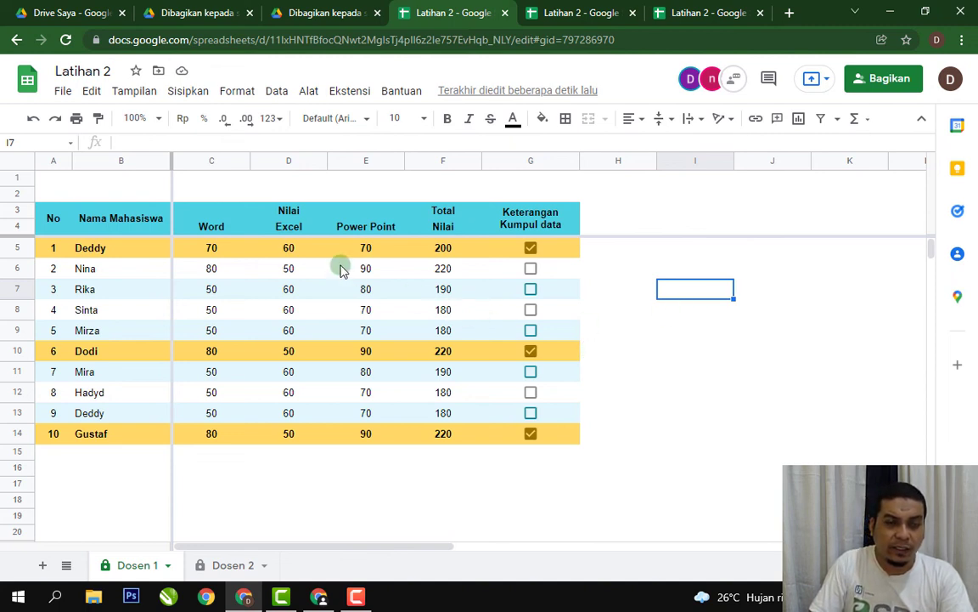
drag(212, 253, 218, 416)
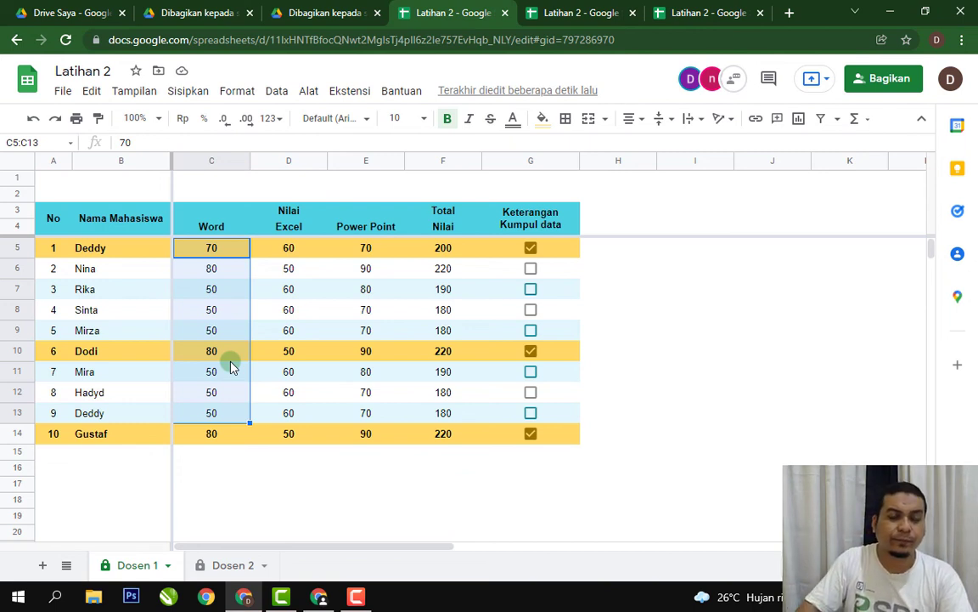
click(738, 305)
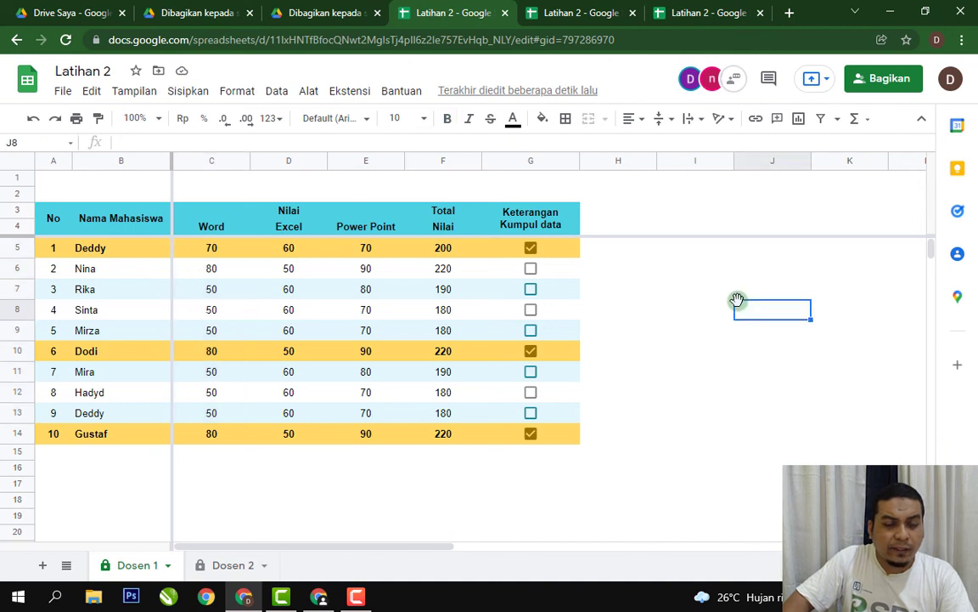
click(228, 567)
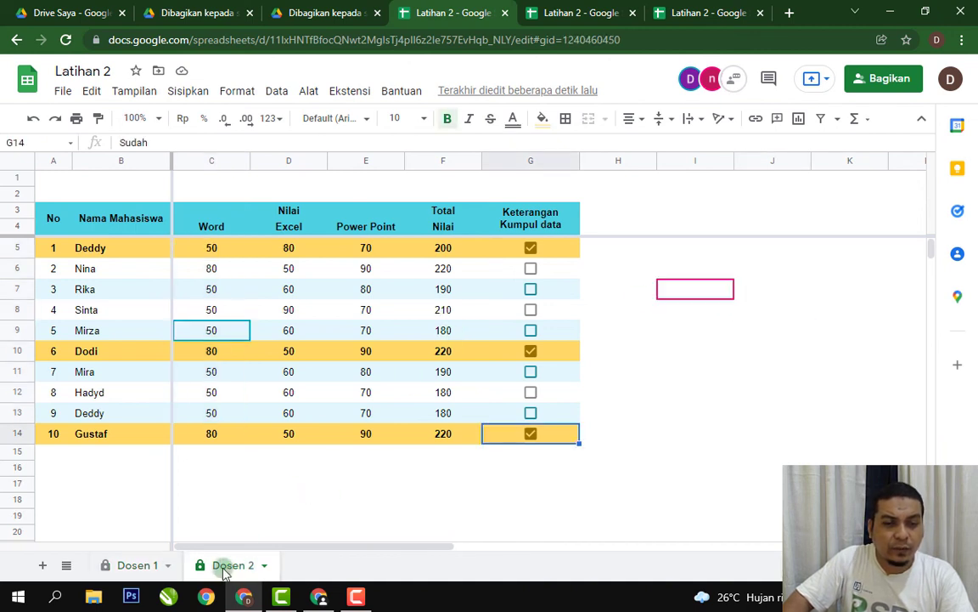
click(132, 565)
click(210, 568)
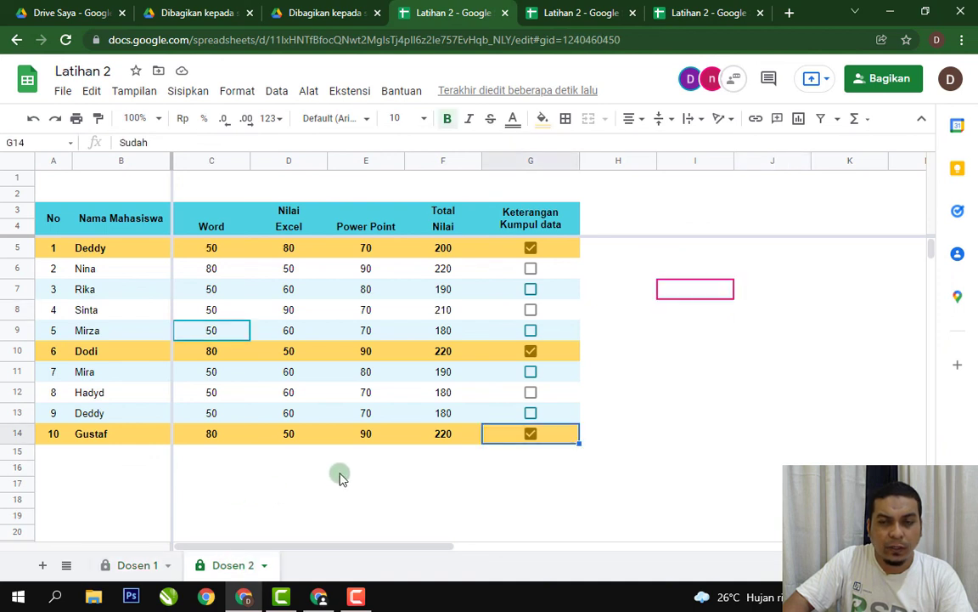
click(719, 328)
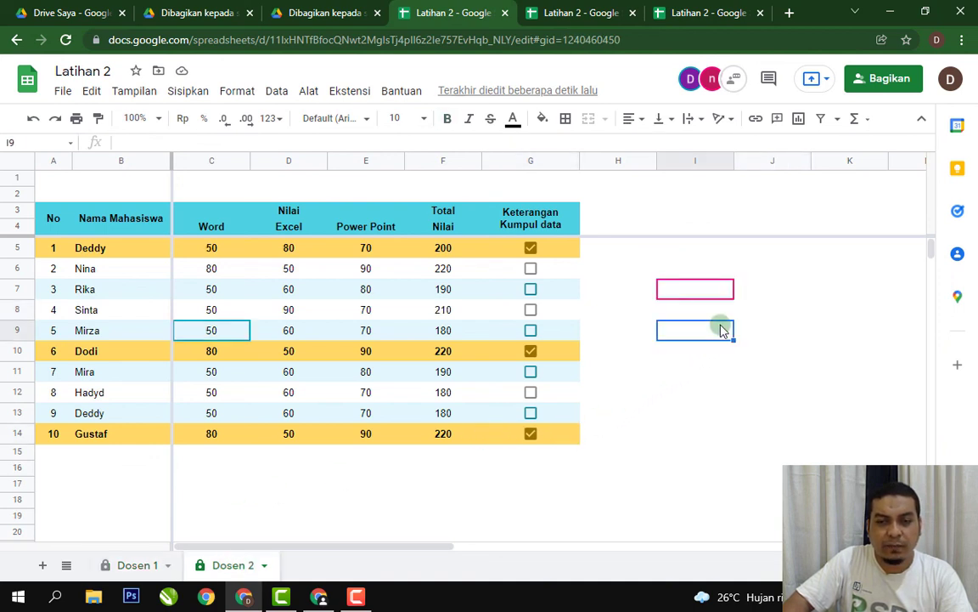